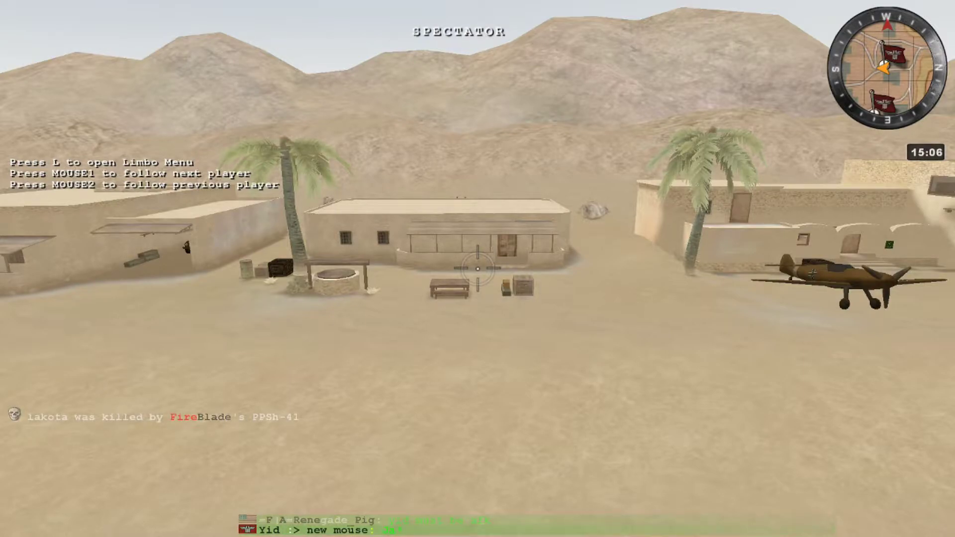
{"action": "key", "text": "grave"}
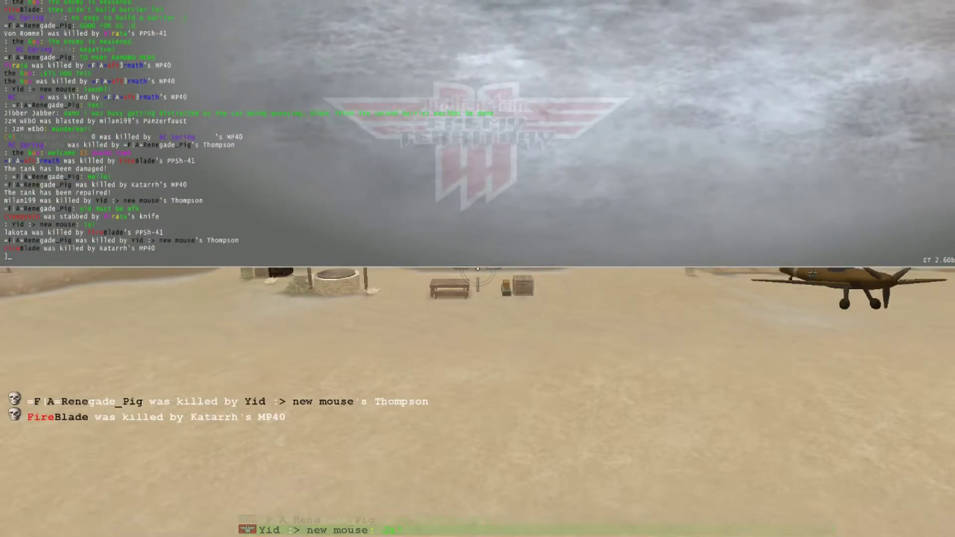
{"action": "type", "text": "/cvar_res"}
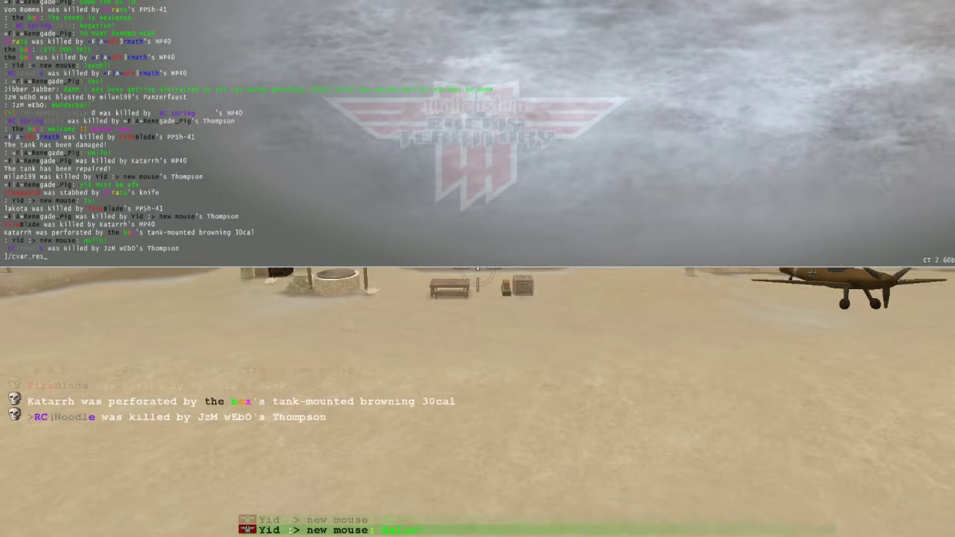
{"action": "type", "text": "tart"}
{"action": "key", "text": "grave"}
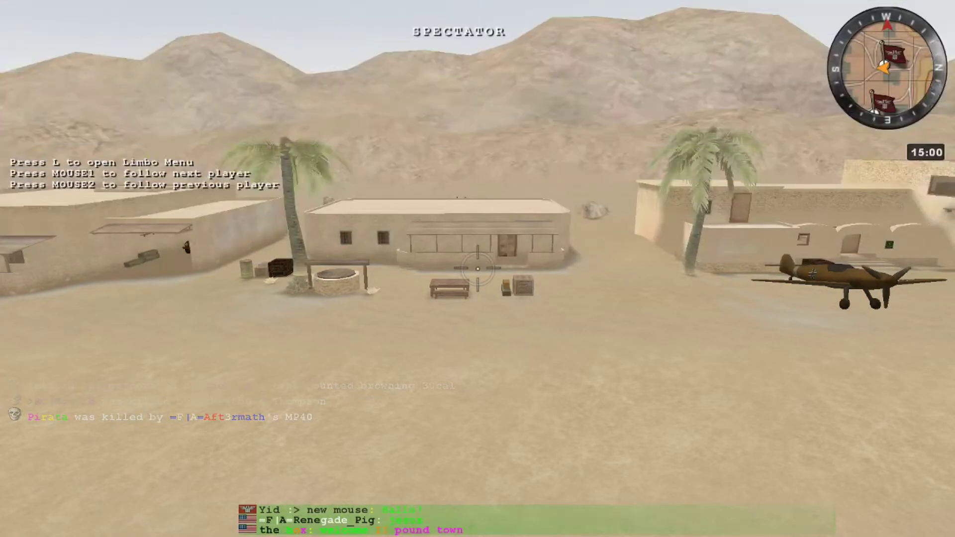
View the key bindings and mouse settings in the Controls options, and return to the game.
{"action": "key", "text": "Escape"}
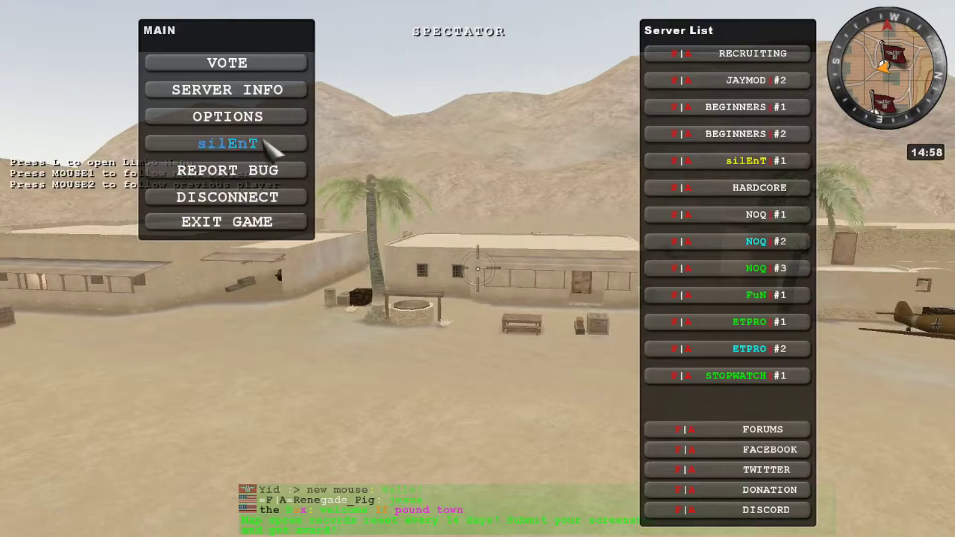
{"action": "left_click", "coordinate": [240, 118]}
{"action": "left_click", "coordinate": [237, 118]}
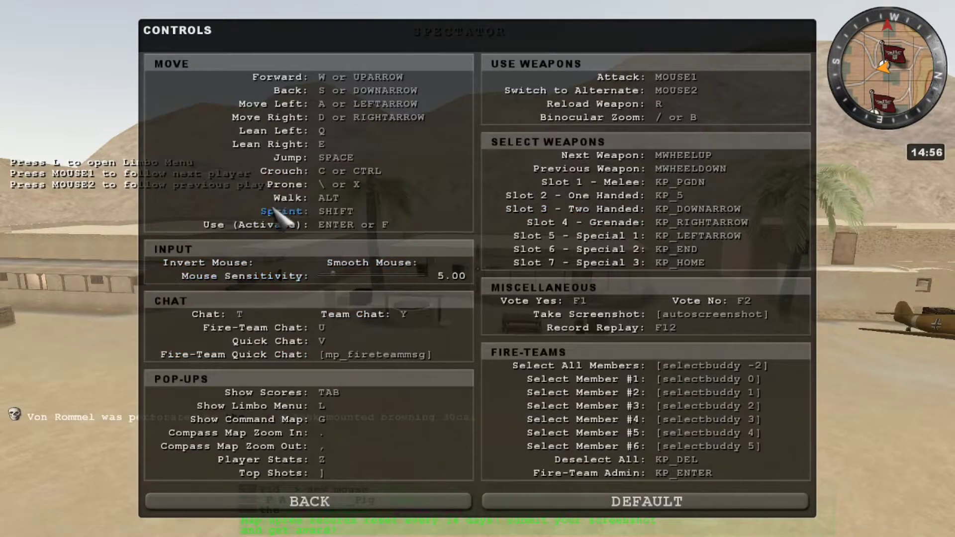
{"action": "key", "text": "Escape"}
{"action": "key", "text": "Escape"}
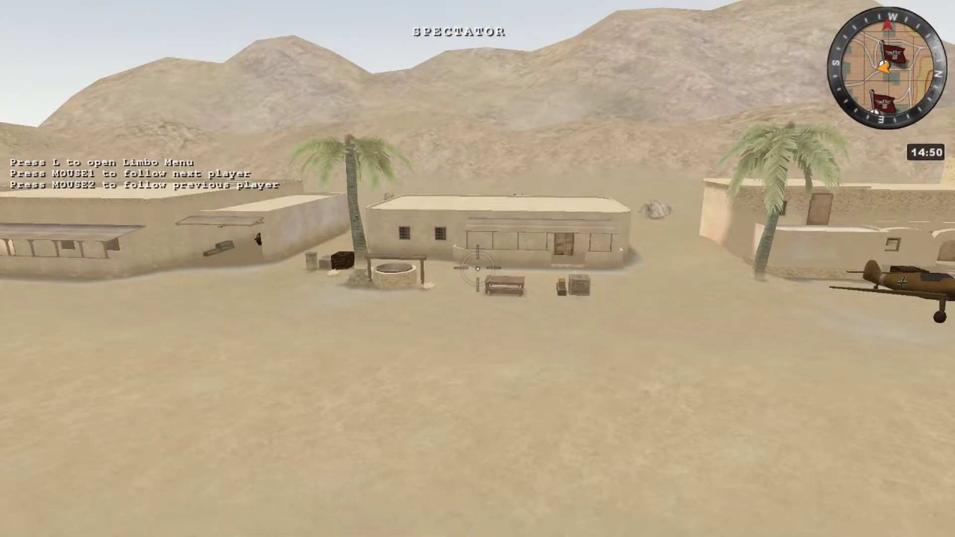
View the audio and video settings in the System options, and return to the game.
{"action": "key", "text": "Escape"}
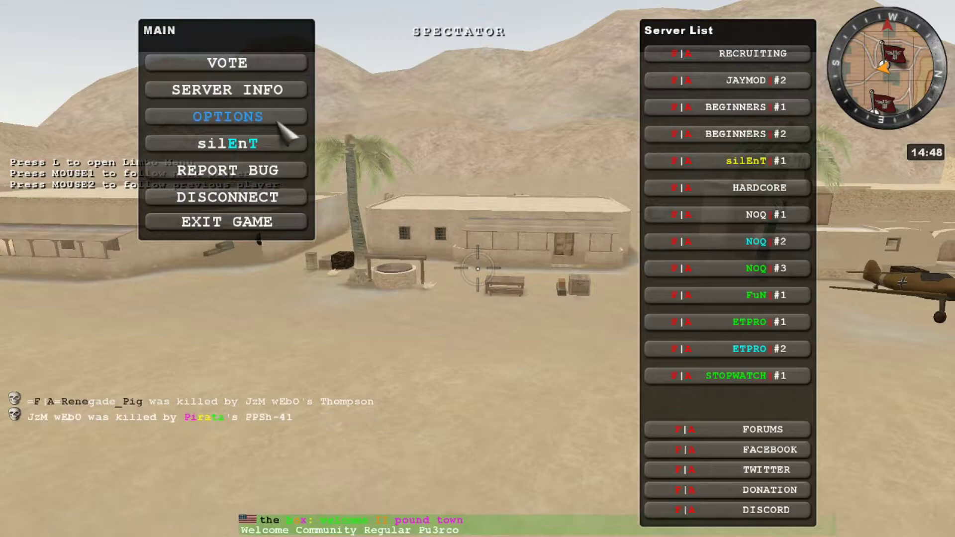
{"action": "left_click", "coordinate": [241, 113]}
{"action": "left_click", "coordinate": [238, 143]}
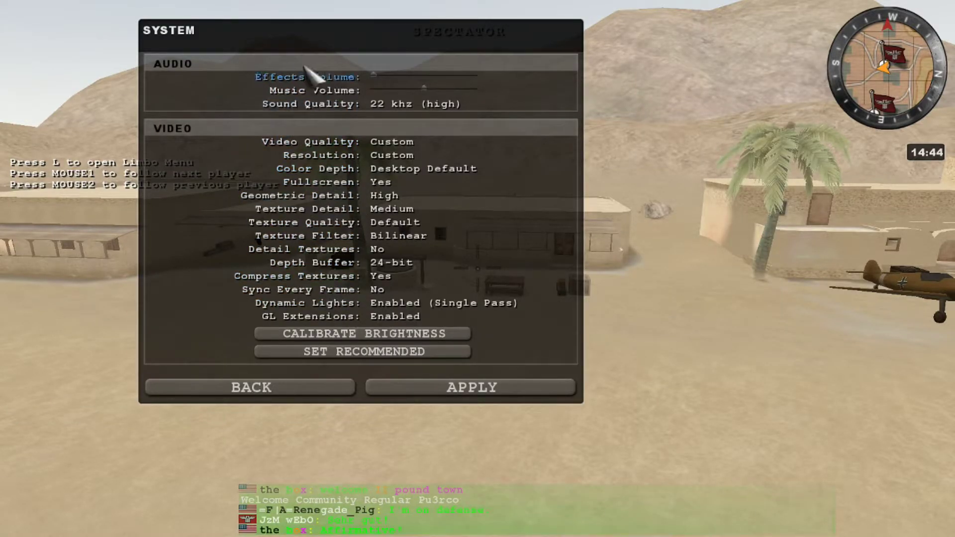
{"action": "key", "text": "Escape"}
{"action": "left_click", "coordinate": [234, 90]}
{"action": "key", "text": "Escape"}
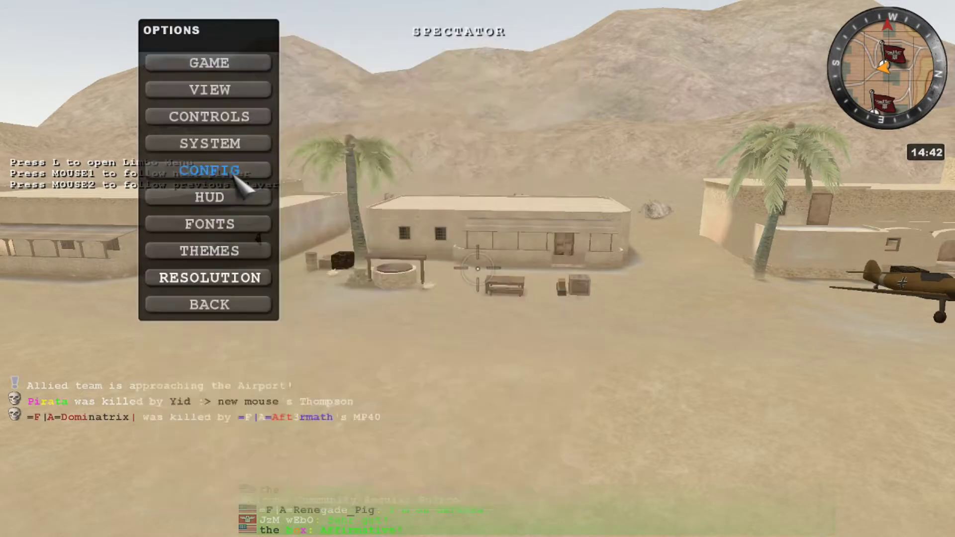
{"action": "key", "text": "Escape"}
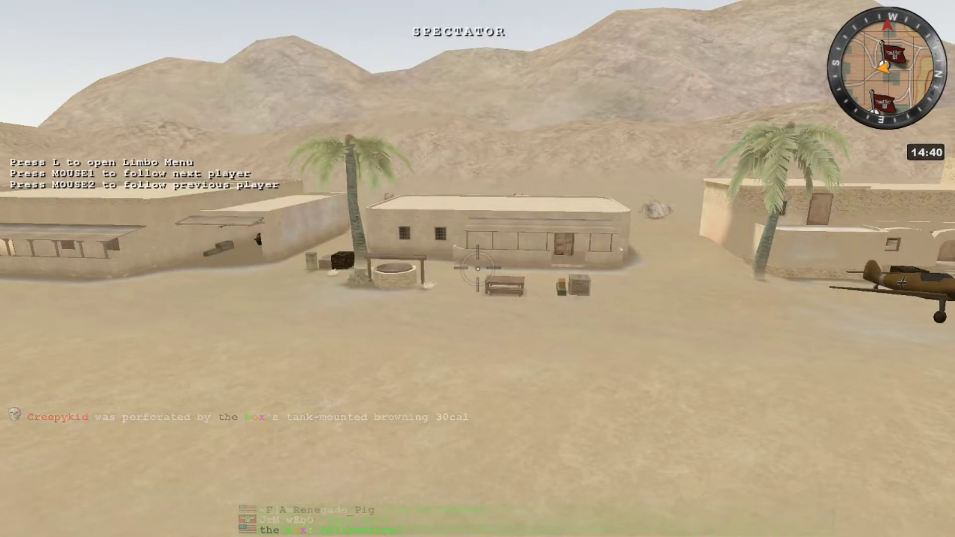
List the console variables beginning with "r" and look through their values in the full console output.
{"action": "key", "text": "grave"}
{"action": "type", "text": "/"}
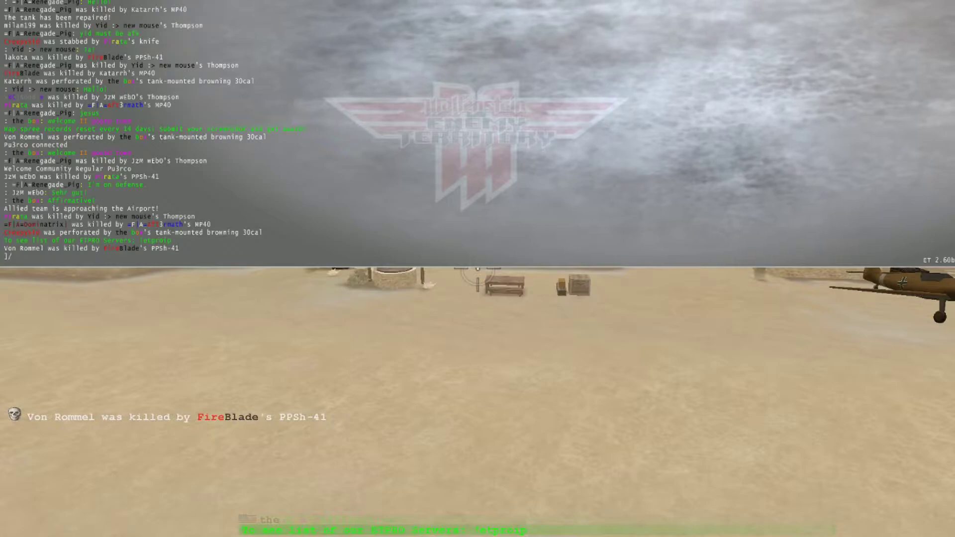
{"action": "type", "text": "r"}
{"action": "key", "text": "Tab"}
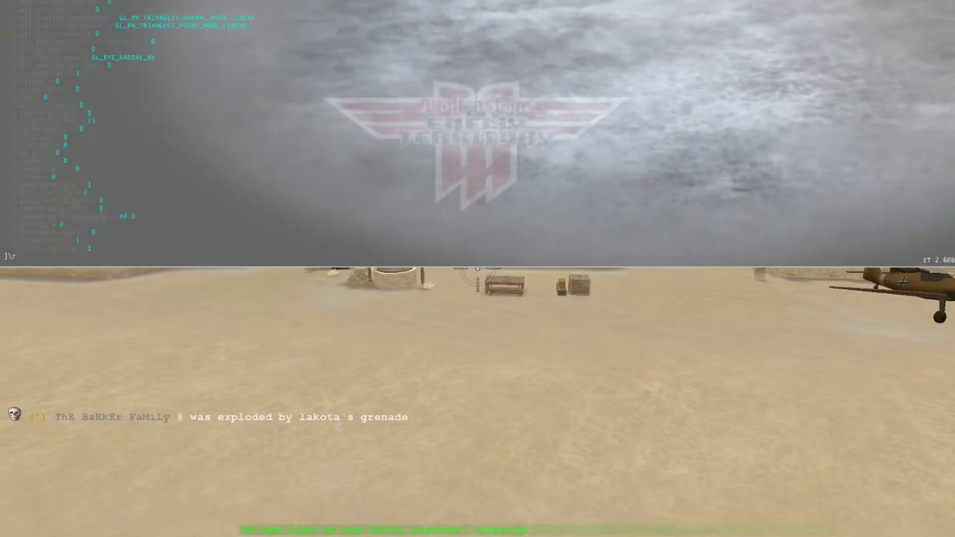
{"action": "key", "text": "grave"}
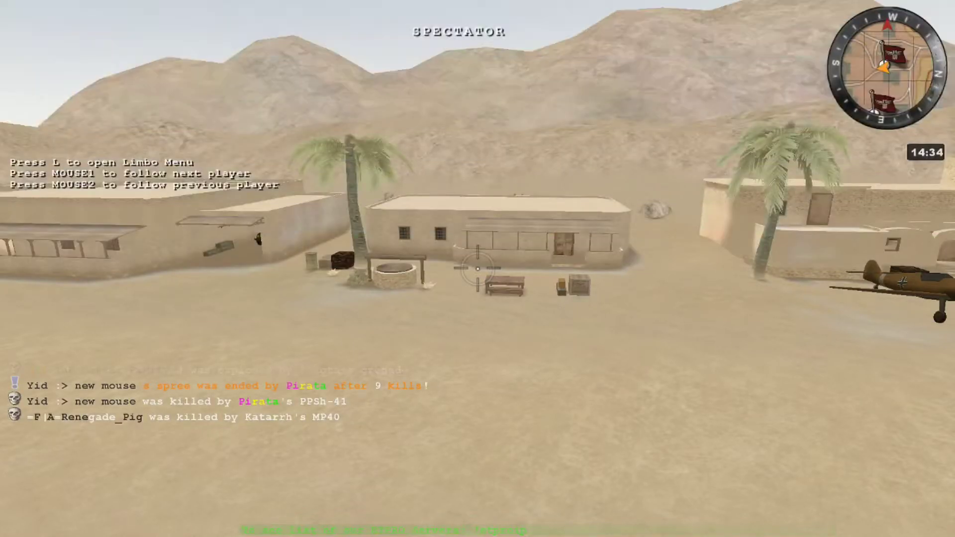
{"action": "key", "text": "grave"}
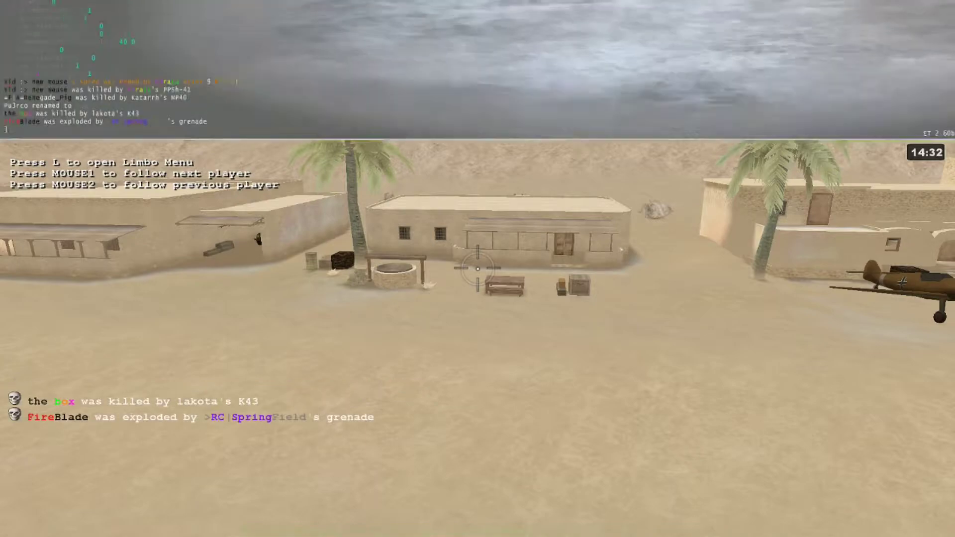
{"action": "scroll", "coordinate": [129, 249], "scroll_direction": "up", "scroll_amount": 12}
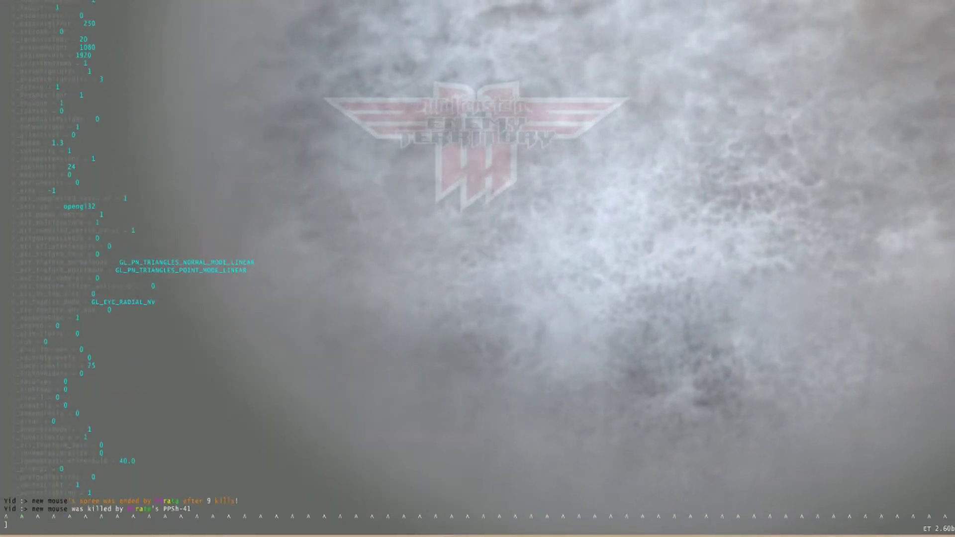
{"action": "scroll", "coordinate": [129, 249], "scroll_direction": "up", "scroll_amount": 14}
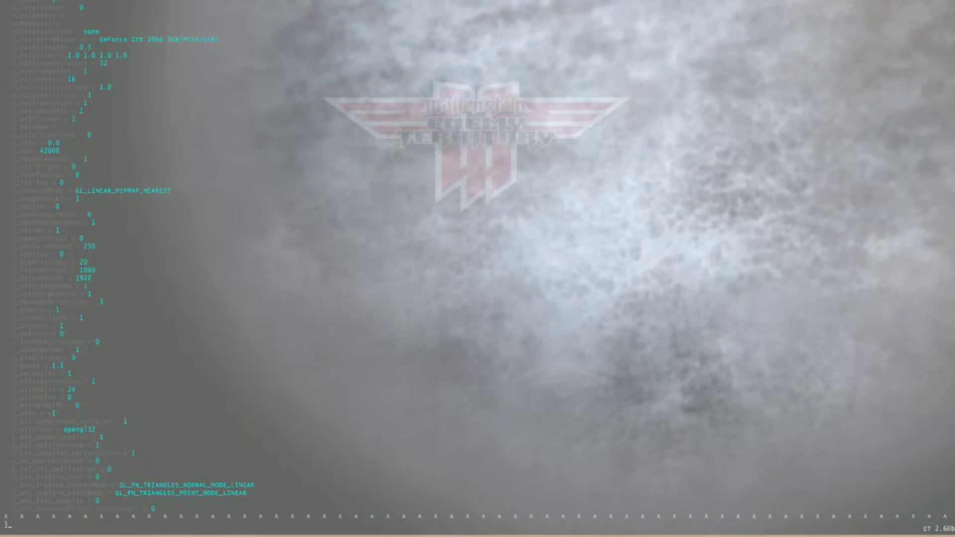
{"action": "scroll", "coordinate": [129, 248], "scroll_direction": "up", "scroll_amount": 15}
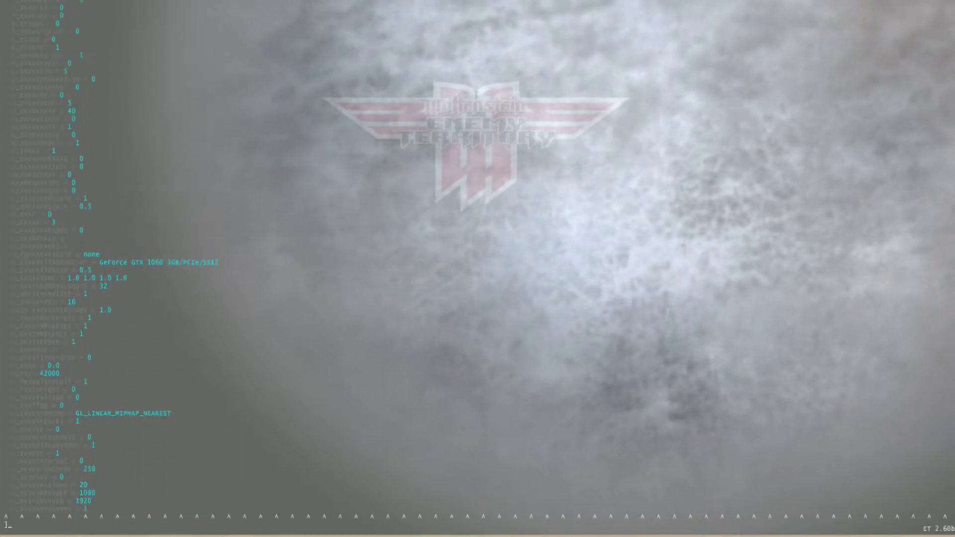
{"action": "scroll", "coordinate": [129, 249], "scroll_direction": "up", "scroll_amount": 4}
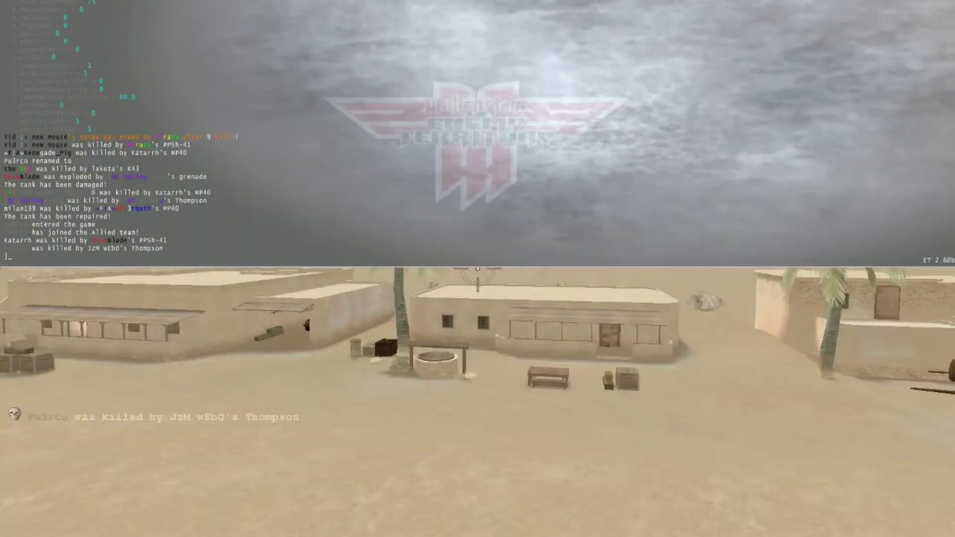
List the console variables beginning with "cg_", look through their values, and close the console.
{"action": "type", "text": "/cg"}
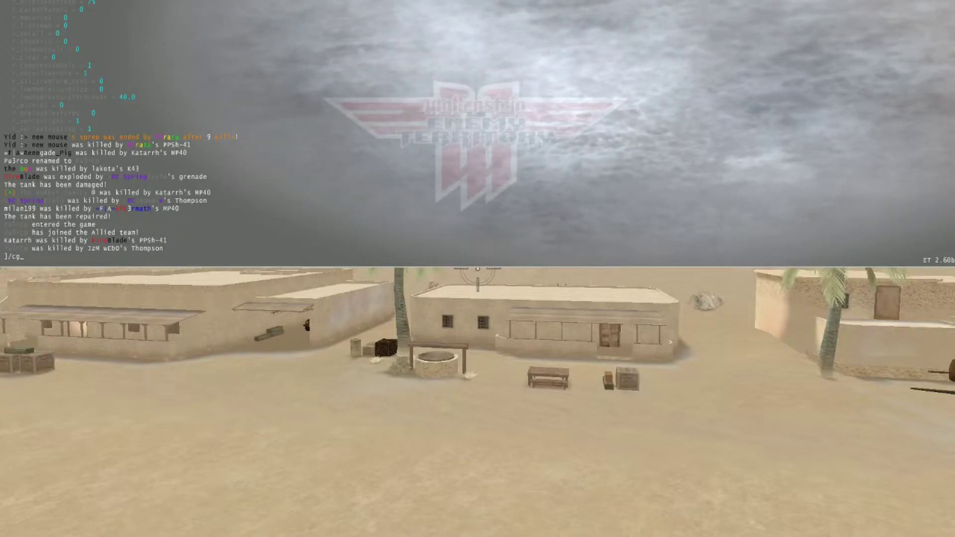
{"action": "type", "text": "_"}
{"action": "key", "text": "Tab"}
{"action": "key", "text": "grave"}
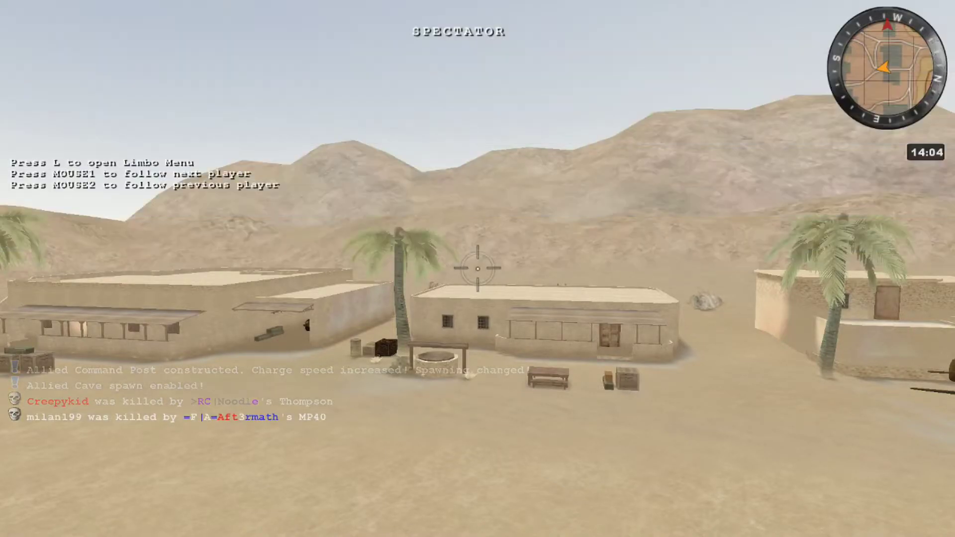
{"action": "key", "text": "grave"}
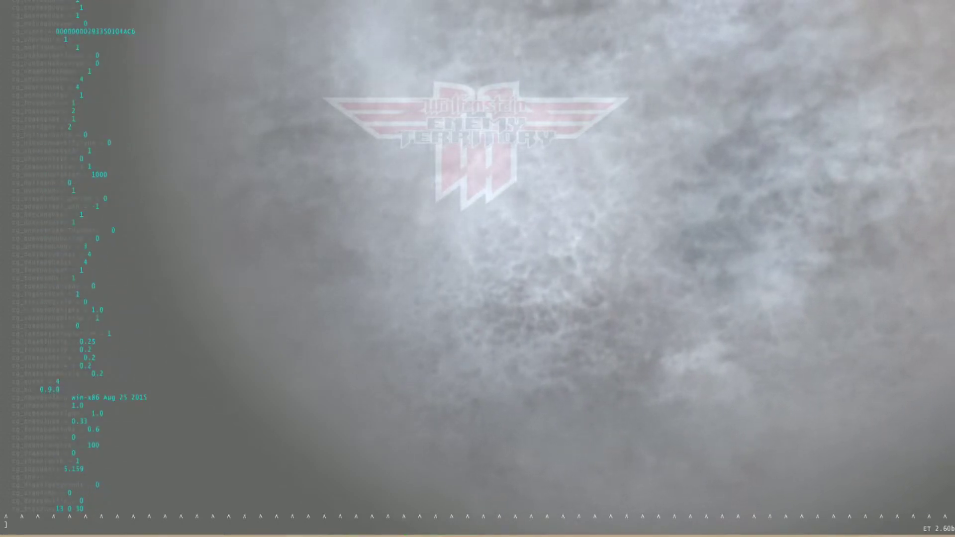
{"action": "scroll", "coordinate": [75, 249], "scroll_direction": "up", "scroll_amount": 4}
{"action": "scroll", "coordinate": [75, 249], "scroll_direction": "down", "scroll_amount": 7}
{"action": "scroll", "coordinate": [75, 248], "scroll_direction": "down", "scroll_amount": 9}
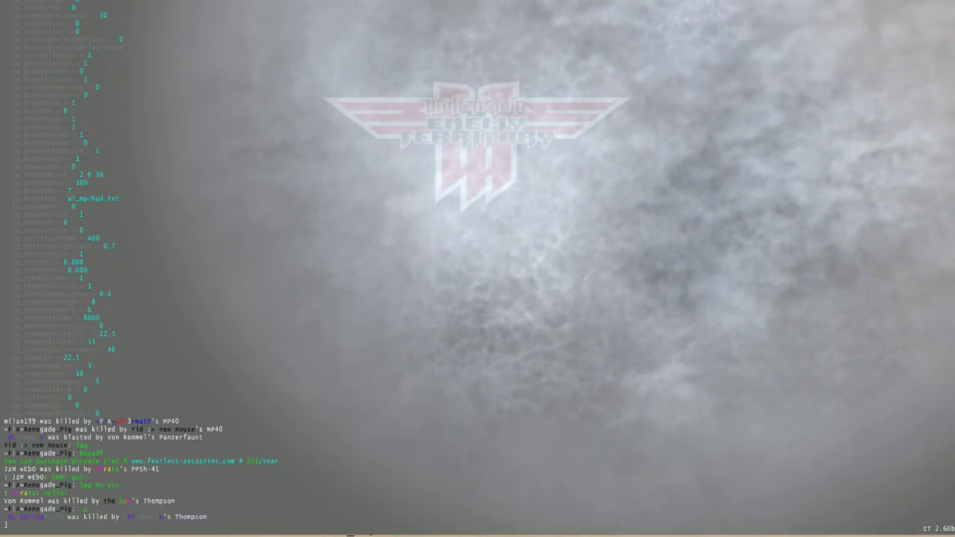
{"action": "key", "text": "grave"}
{"action": "key", "text": "grave"}
{"action": "key", "text": "grave"}
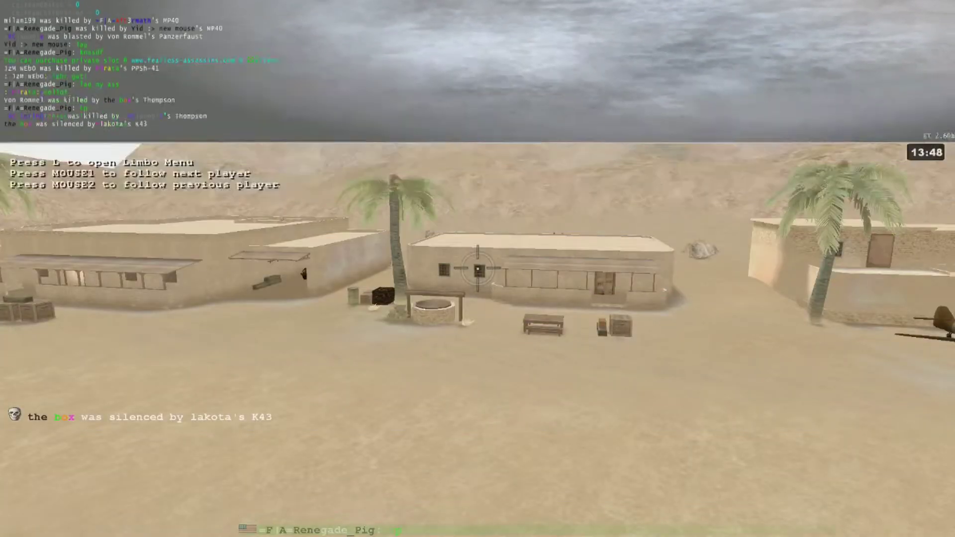
{"action": "key", "text": "w"}
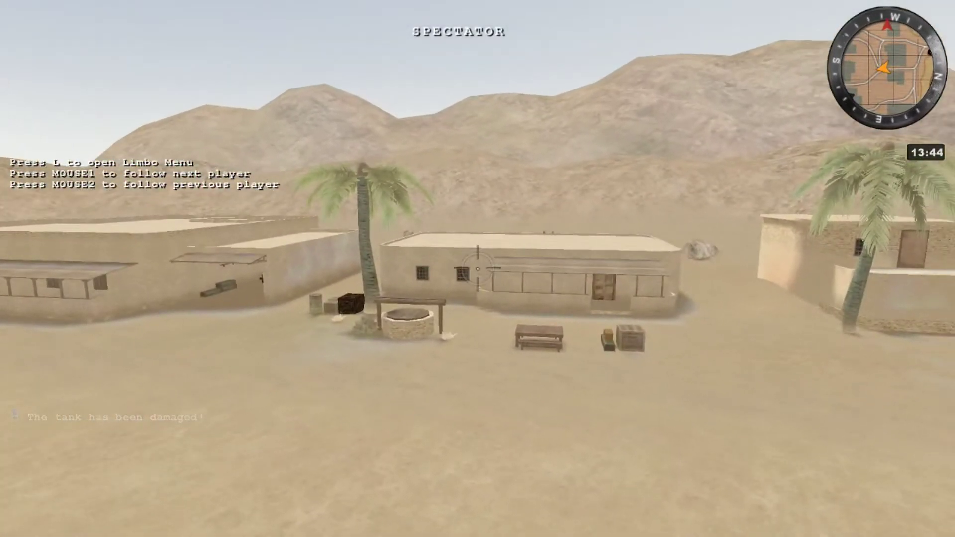
Run the /bindlist console command, look through the full list of key bindings, and close the console.
{"action": "key", "text": "grave"}
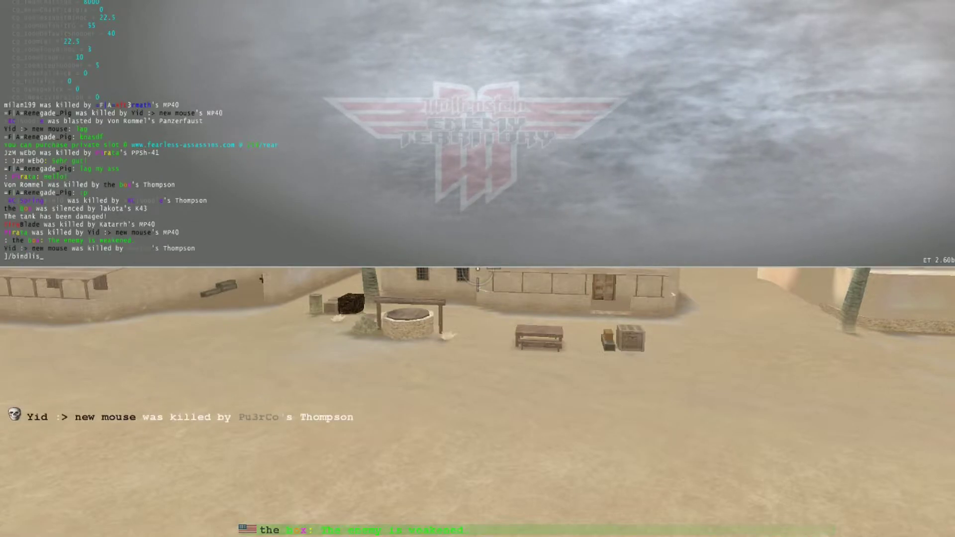
{"action": "key", "text": "Tab"}
{"action": "key", "text": "grave"}
{"action": "key", "text": "grave"}
{"action": "type", "text": "/bindlist"}
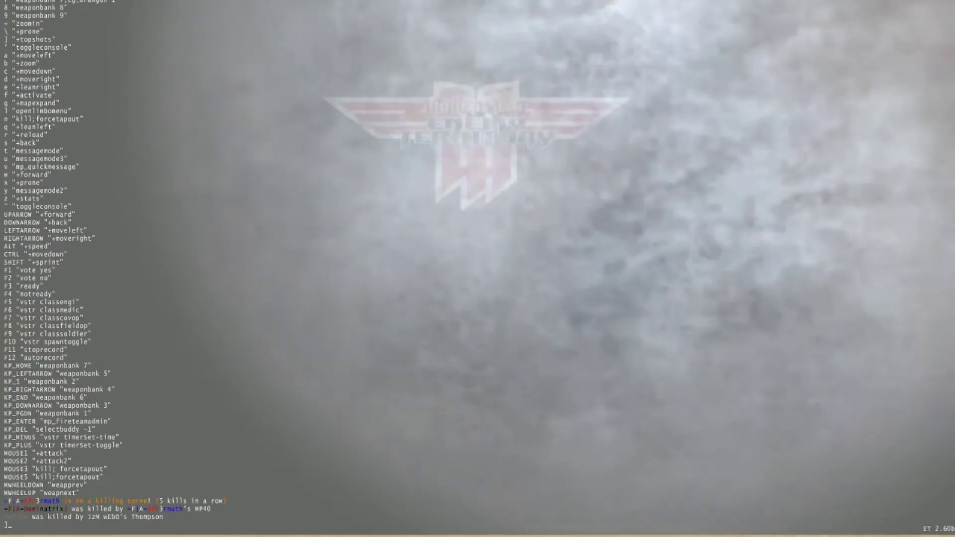
{"action": "key", "text": "Return"}
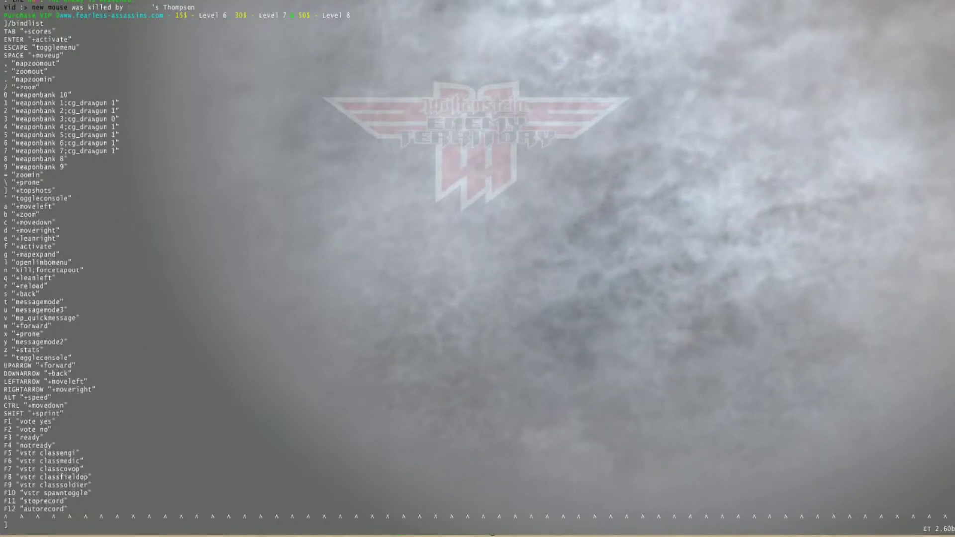
{"action": "scroll", "coordinate": [60, 268], "scroll_direction": "down", "scroll_amount": 1}
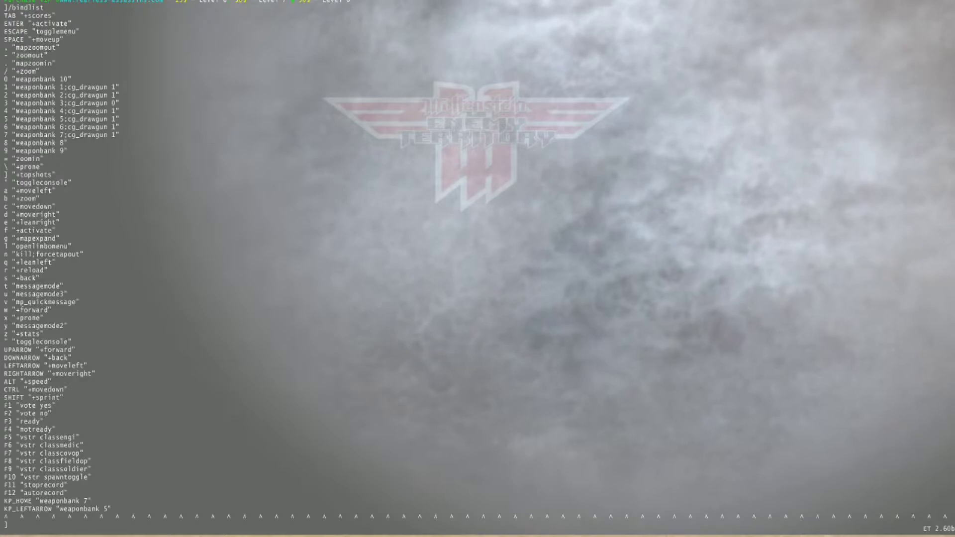
{"action": "scroll", "coordinate": [59, 268], "scroll_direction": "down", "scroll_amount": 1}
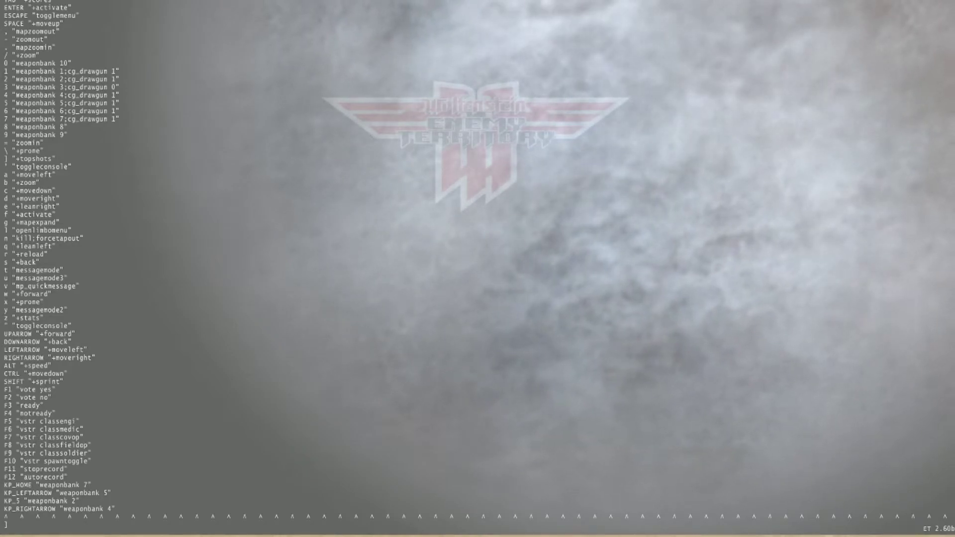
{"action": "scroll", "coordinate": [60, 269], "scroll_direction": "up", "scroll_amount": 3}
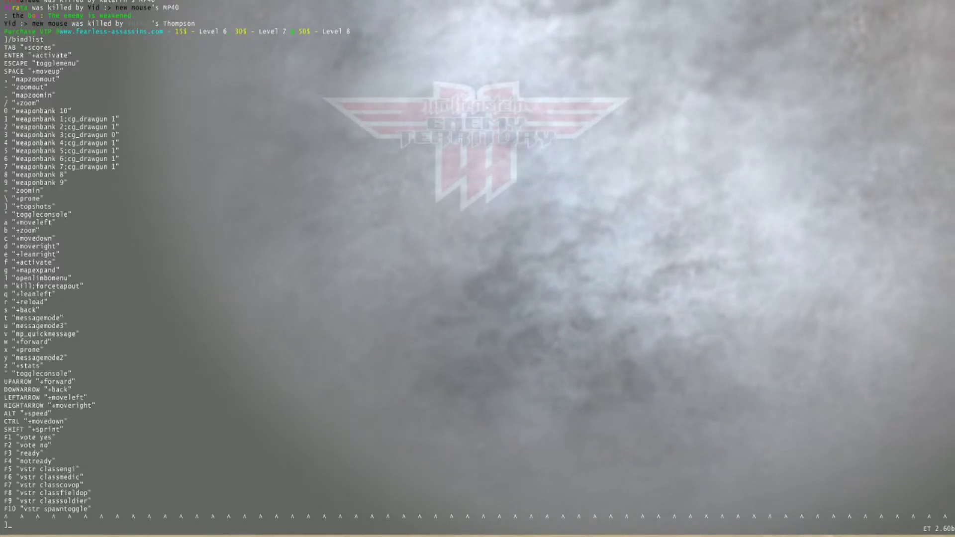
{"action": "scroll", "coordinate": [60, 269], "scroll_direction": "down", "scroll_amount": 12}
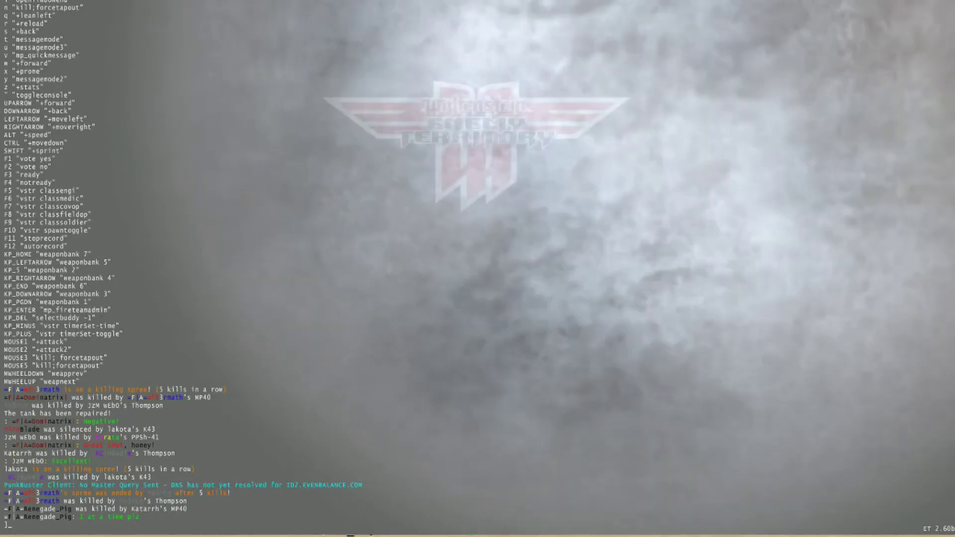
{"action": "key", "text": "grave"}
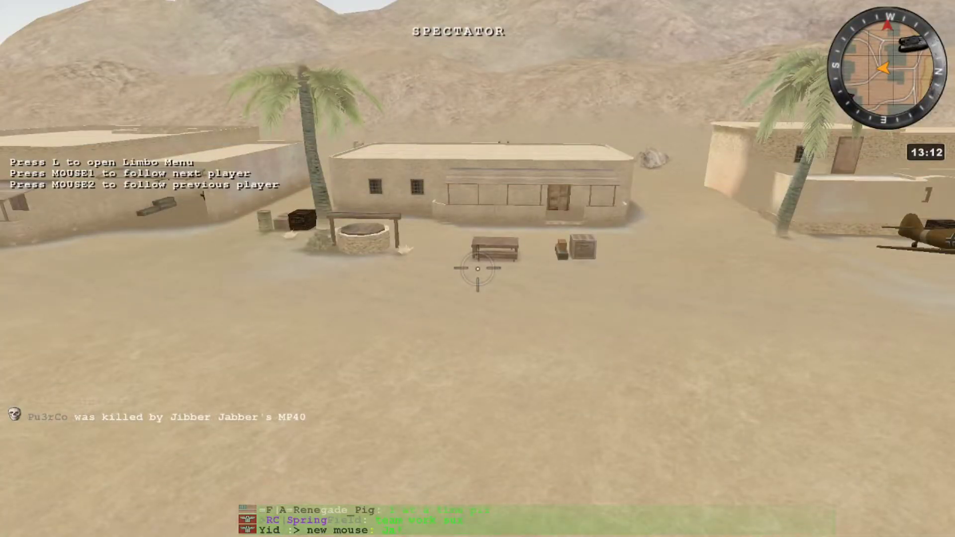
Save the current settings and bindings to a config file with the console command /writeconfig testconfig.
{"action": "key", "text": "grave"}
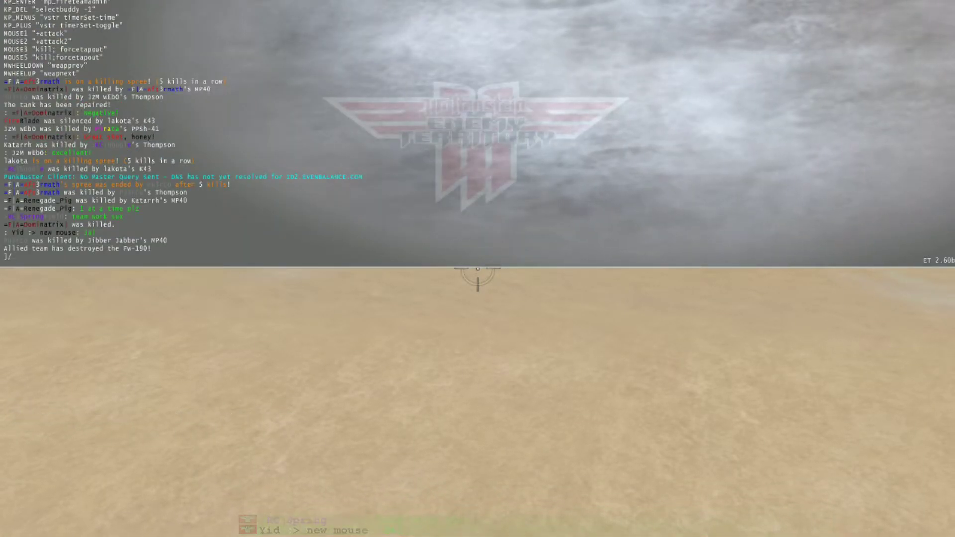
{"action": "type", "text": "/writeconfig"}
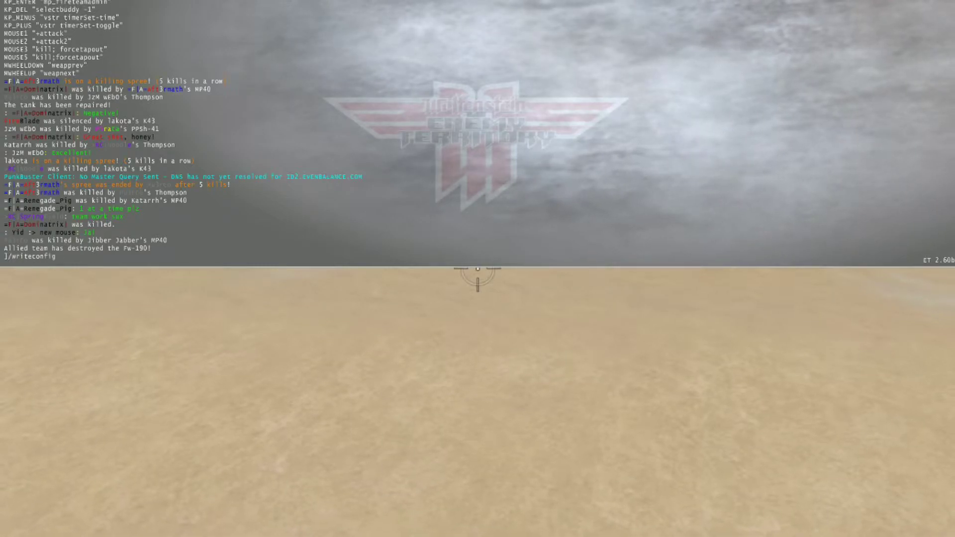
{"action": "type", "text": " testco"}
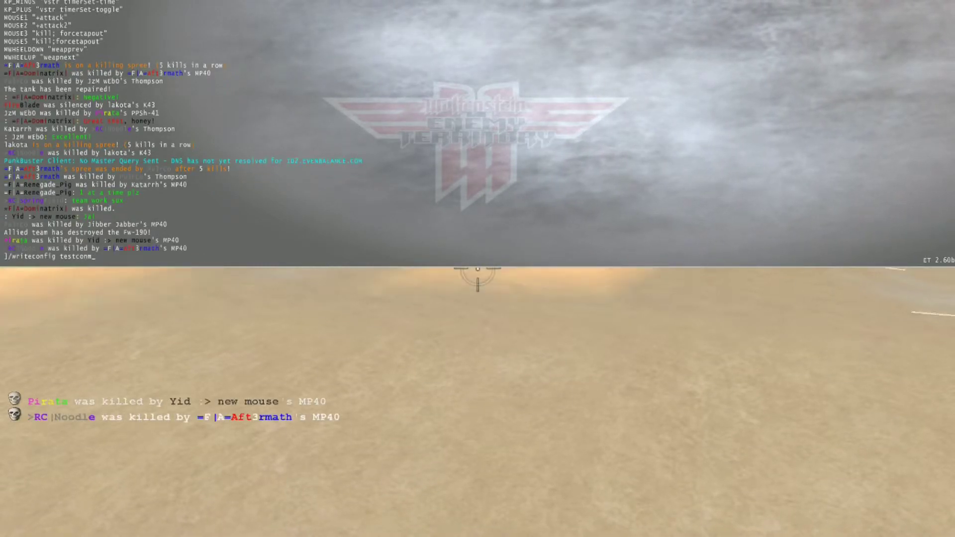
{"action": "type", "text": "nfig"}
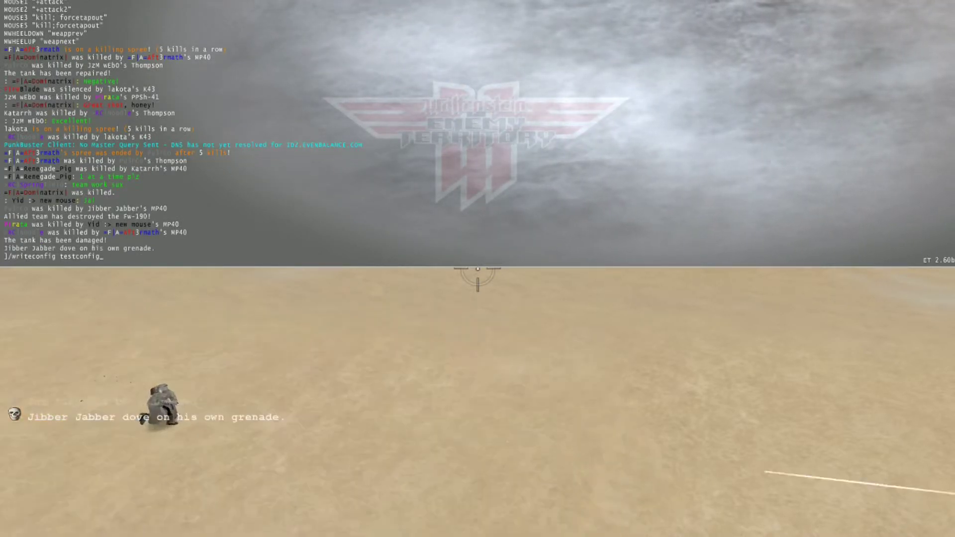
{"action": "key", "text": "Return"}
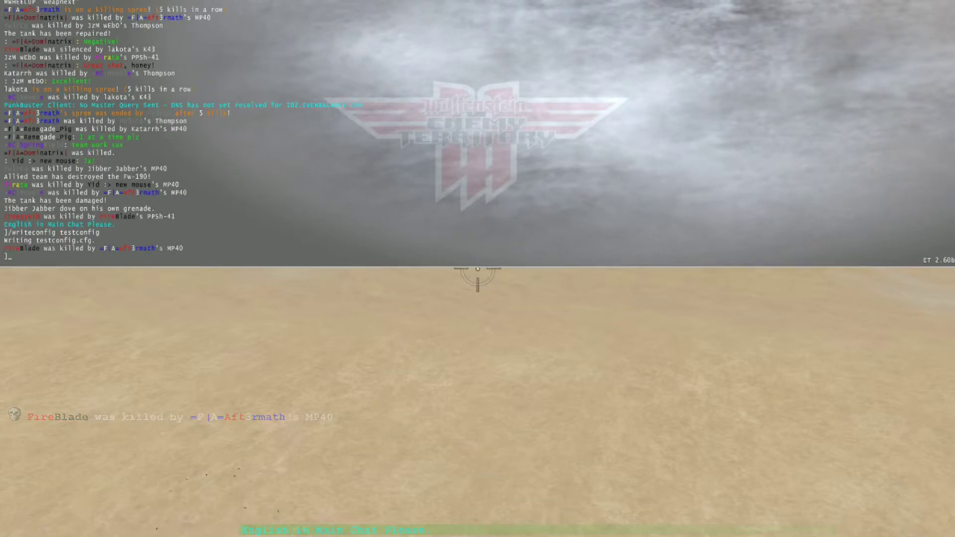
Load the saved config with the console command /exec testconfig.
{"action": "type", "text": "exec"}
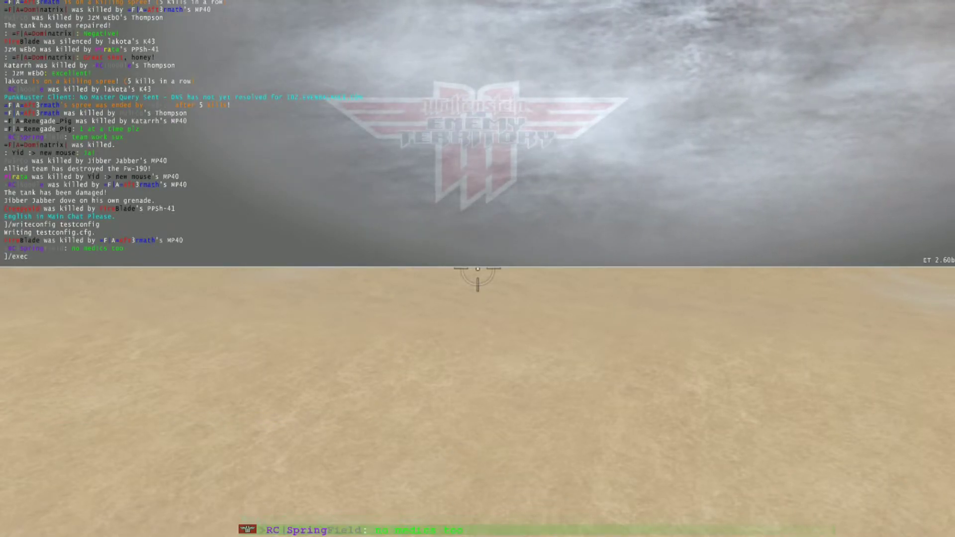
{"action": "key", "text": "grave"}
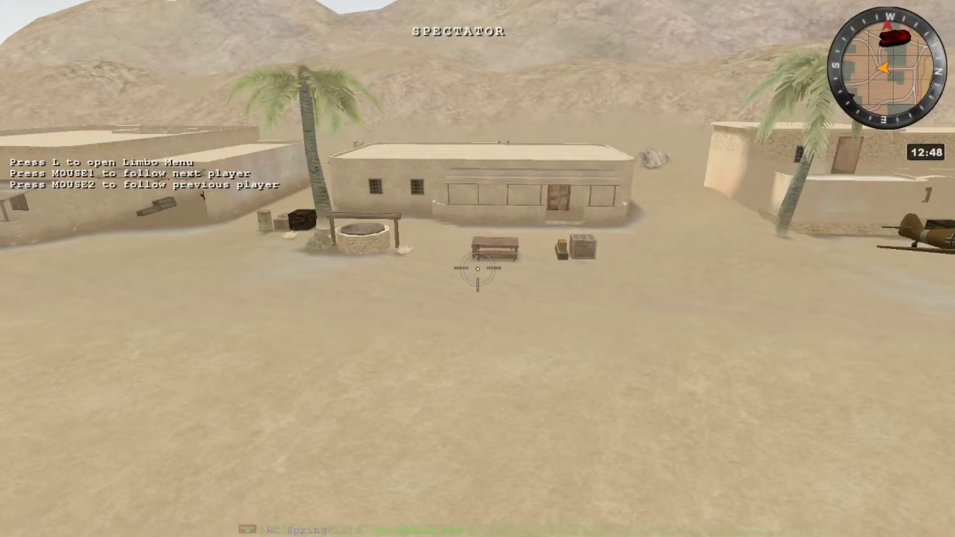
{"action": "key", "text": "grave"}
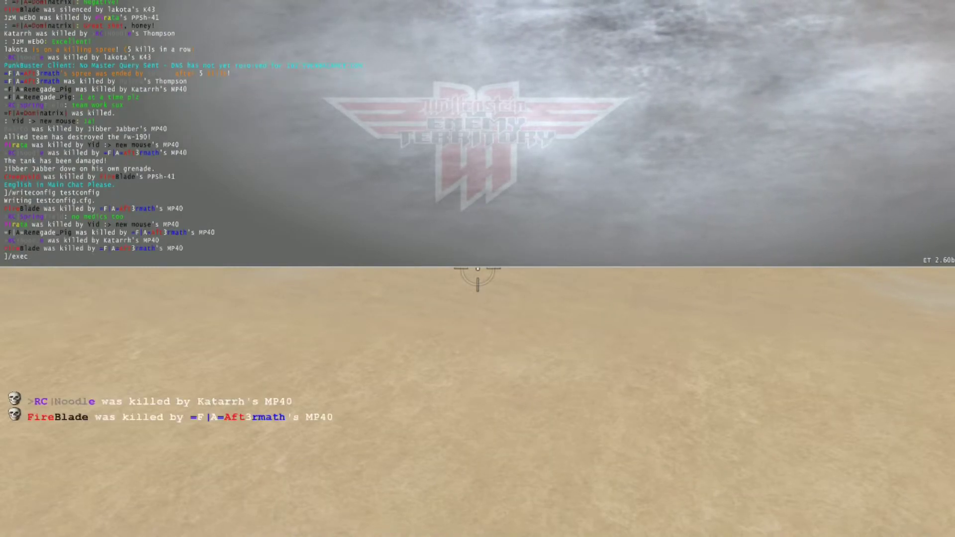
{"action": "type", "text": "exec testconfig"}
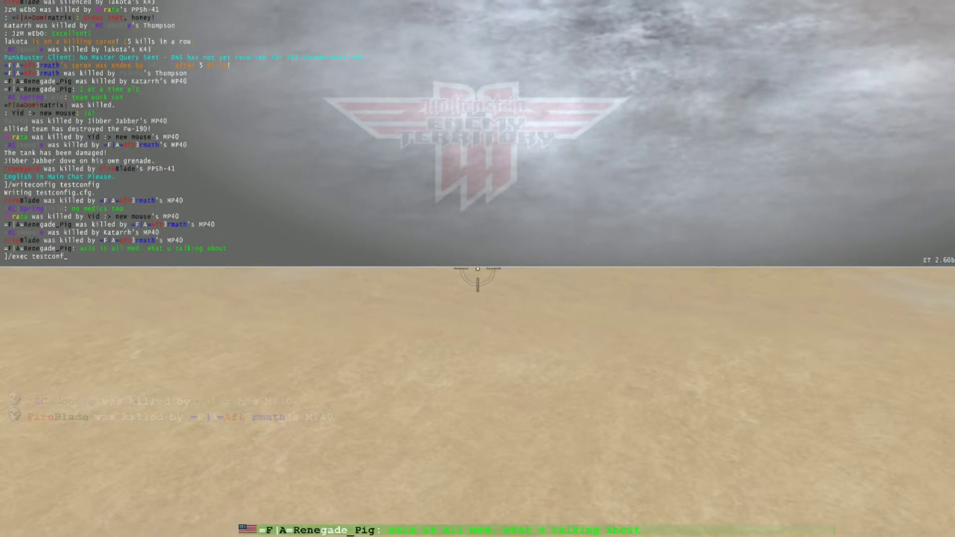
{"action": "key", "text": "Return"}
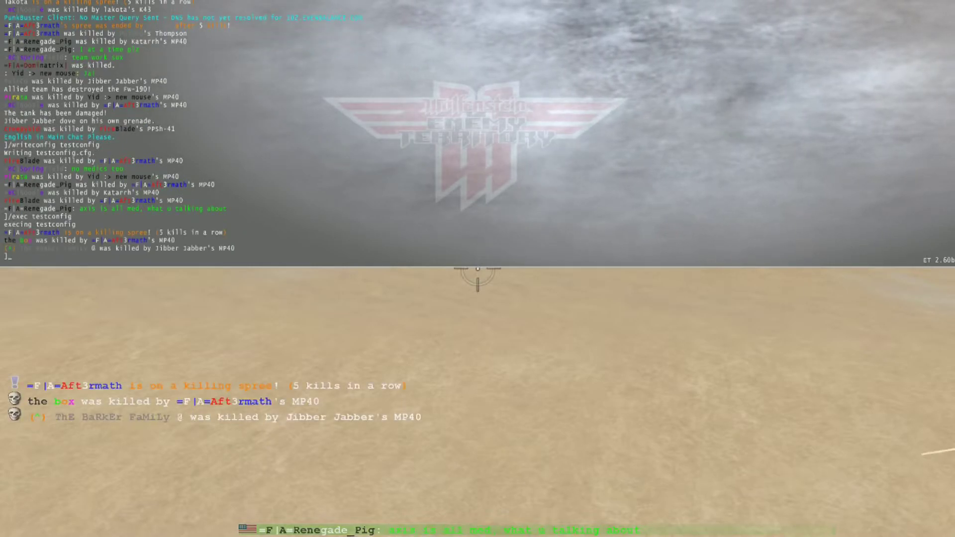
Restart the game's video with the /vid_restart console command.
{"action": "type", "text": "/"}
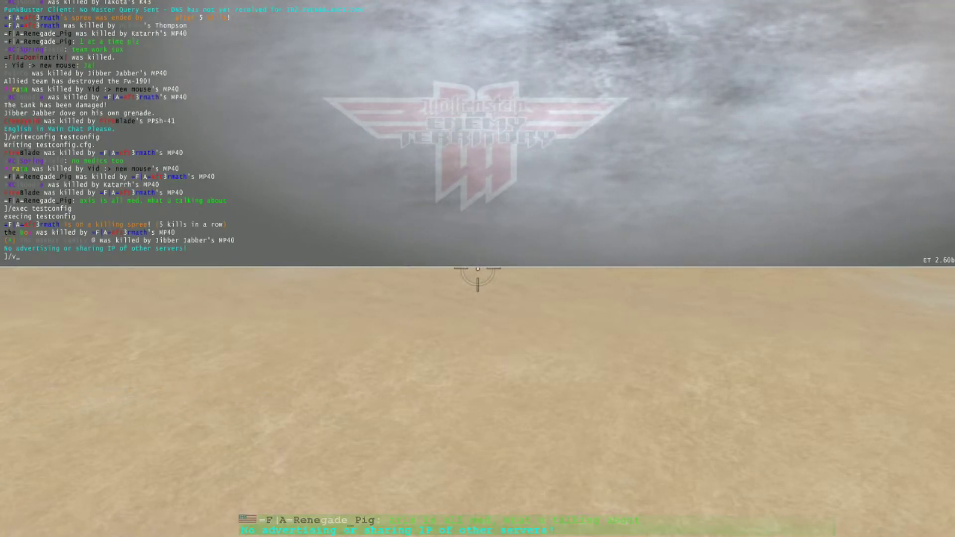
{"action": "type", "text": "vid_restar"}
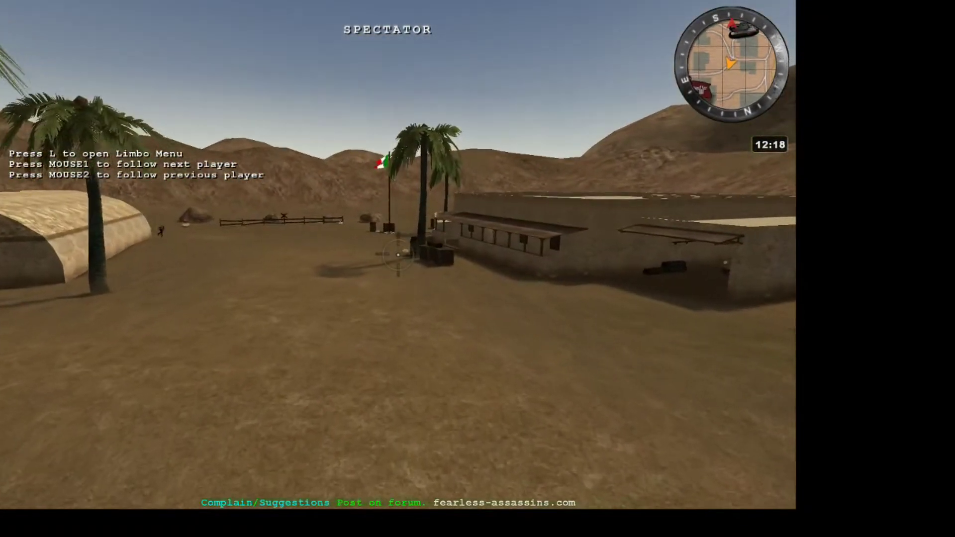
{"action": "key", "text": "grave"}
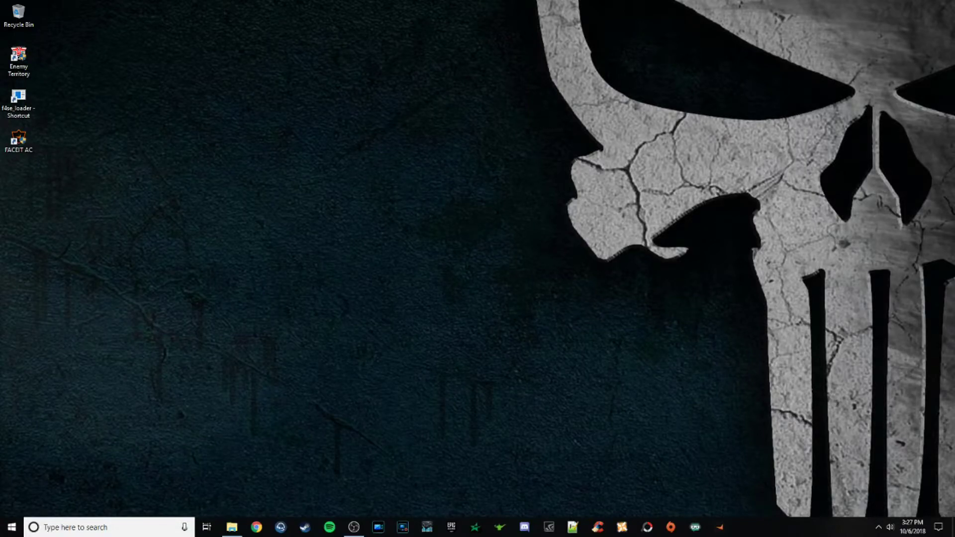
Switch to File Explorer and open the Enemy Territory folder inside Program Files on Local Disk (E:).
{"action": "left_click", "coordinate": [232, 527]}
{"action": "left_click_drag", "start_coordinate": [256, 90], "coordinate": [450, 74]}
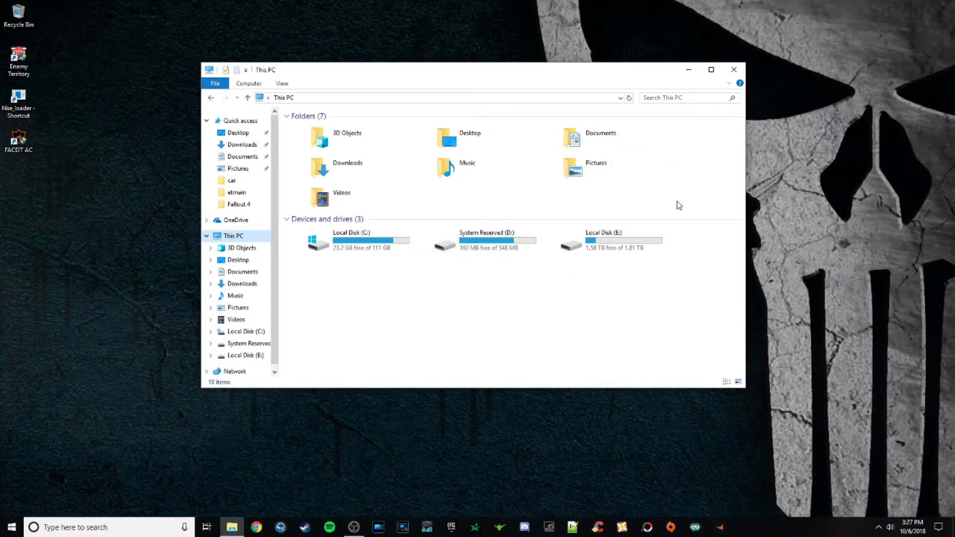
{"action": "double_click", "coordinate": [624, 249]}
{"action": "double_click", "coordinate": [336, 149]}
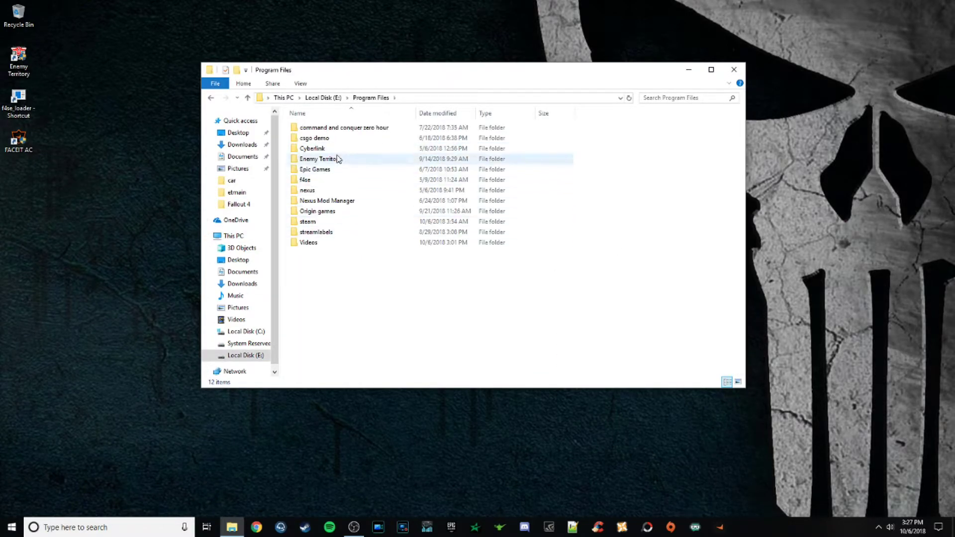
{"action": "double_click", "coordinate": [338, 159]}
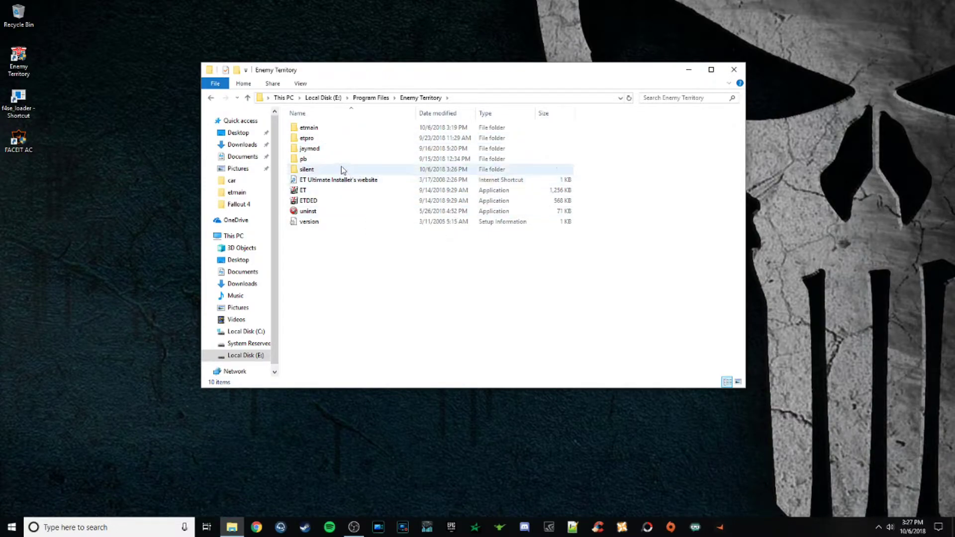
Look through the files in the etpro folder and return to the Enemy Territory folder.
{"action": "double_click", "coordinate": [337, 138]}
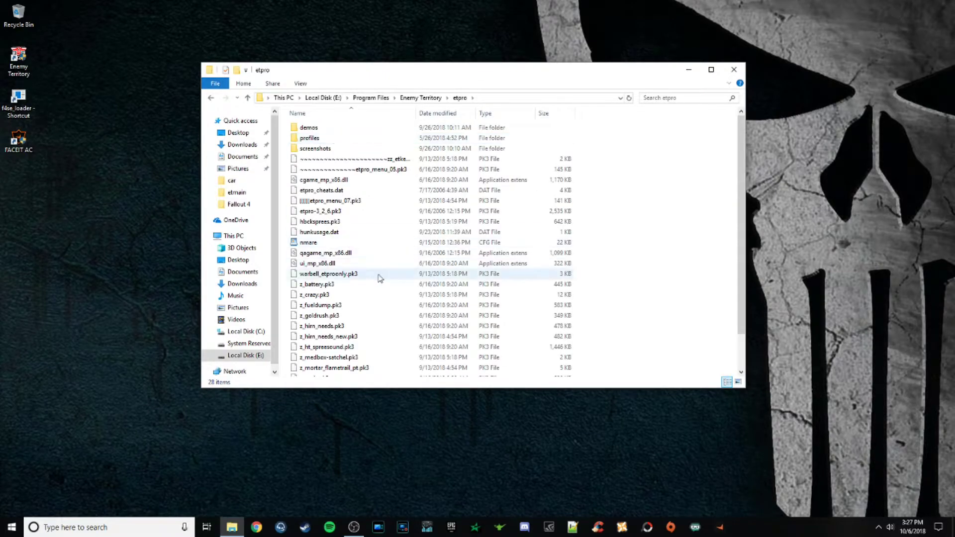
{"action": "scroll", "coordinate": [393, 304], "scroll_direction": "down", "scroll_amount": 2}
{"action": "left_click", "coordinate": [415, 98]}
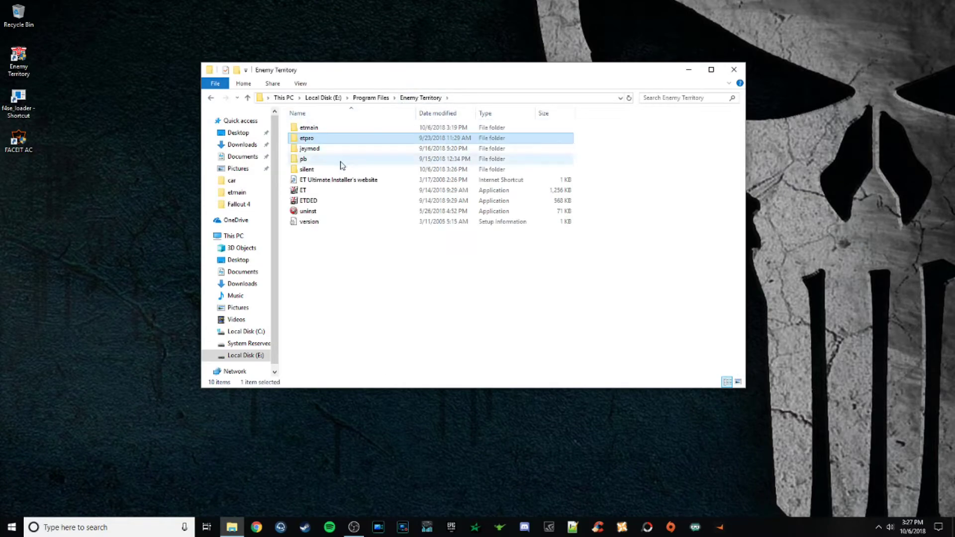
Copy the testconfig file from the silent folder.
{"action": "double_click", "coordinate": [324, 170]}
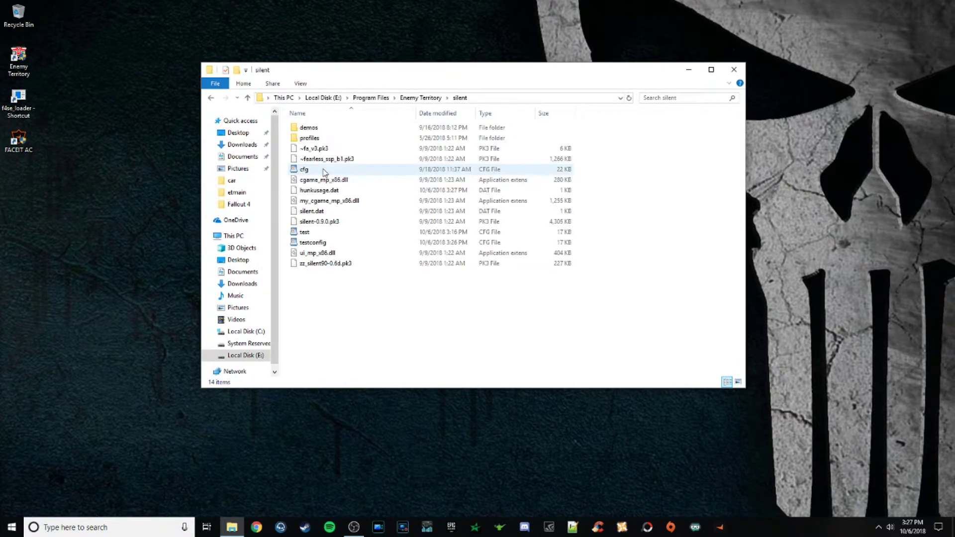
{"action": "left_click", "coordinate": [327, 244]}
{"action": "right_click", "coordinate": [327, 244]}
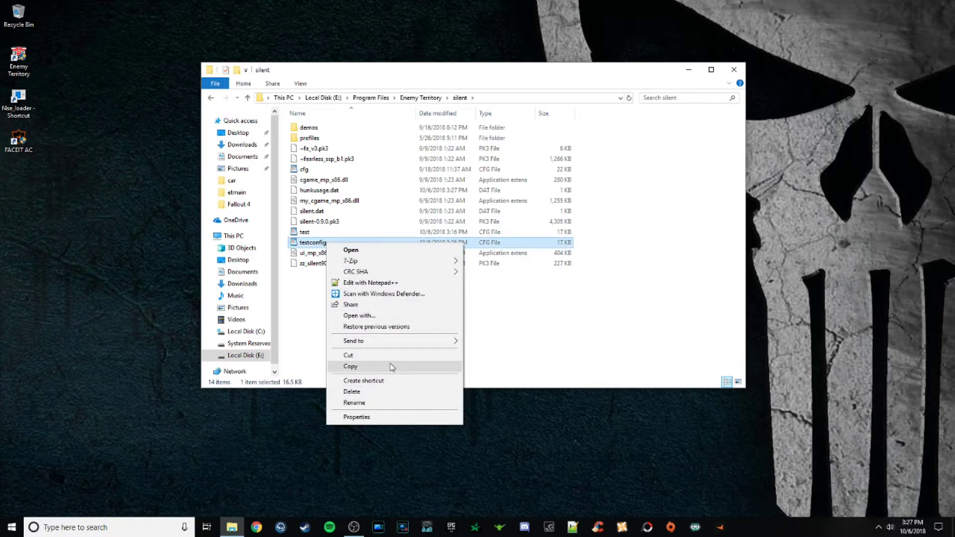
{"action": "left_click", "coordinate": [350, 366]}
{"action": "left_click", "coordinate": [477, 296]}
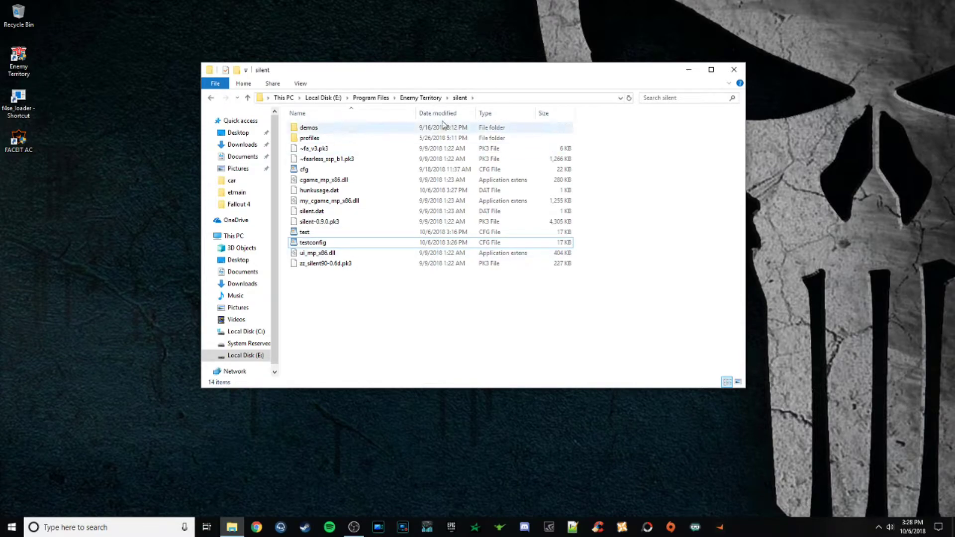
Paste the copied testconfig file into the etmain folder of Enemy Territory.
{"action": "left_click", "coordinate": [428, 100]}
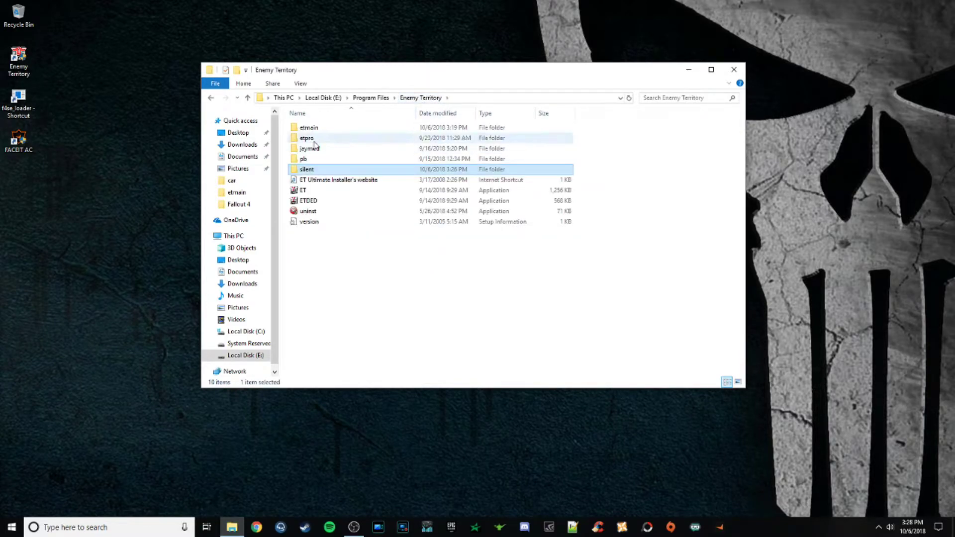
{"action": "double_click", "coordinate": [320, 129]}
{"action": "right_click", "coordinate": [659, 241]}
{"action": "key", "text": "Down"}
{"action": "key", "text": "Down"}
{"action": "key", "text": "Down"}
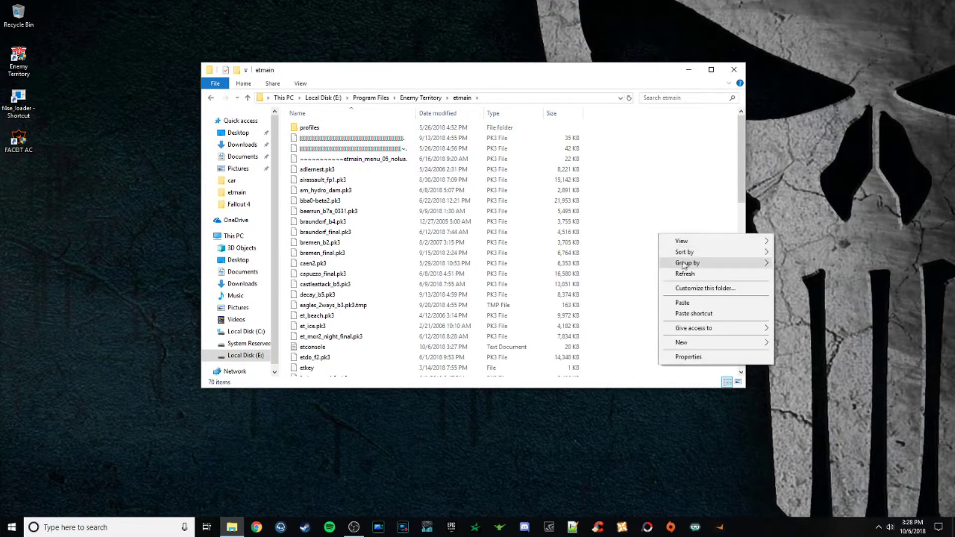
{"action": "key", "text": "Down"}
{"action": "key", "text": "Down"}
{"action": "key", "text": "Down"}
{"action": "key", "text": "Down"}
{"action": "key", "text": "Up"}
{"action": "key", "text": "Return"}
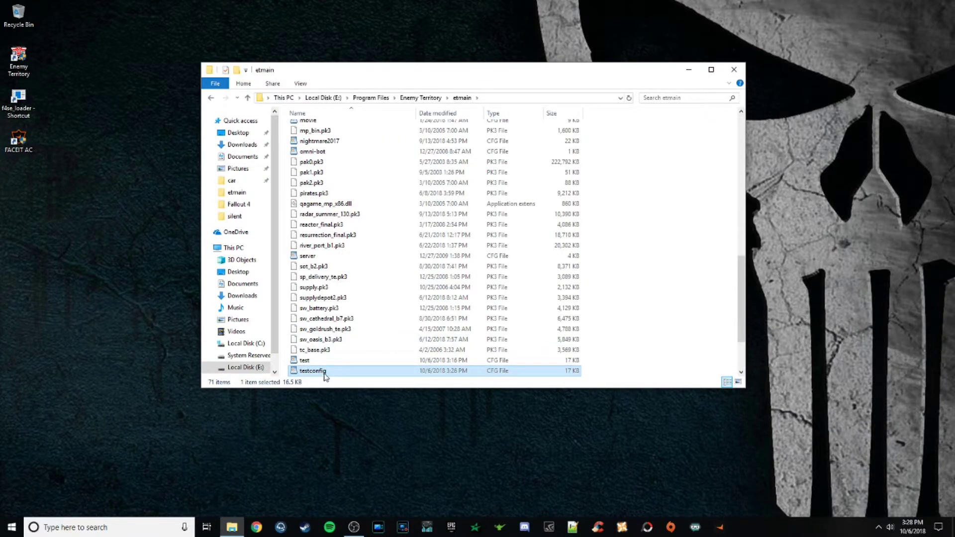
Open the testconfig file from the etmain folder, look through its key bindings and cvars, and close it.
{"action": "double_click", "coordinate": [323, 373]}
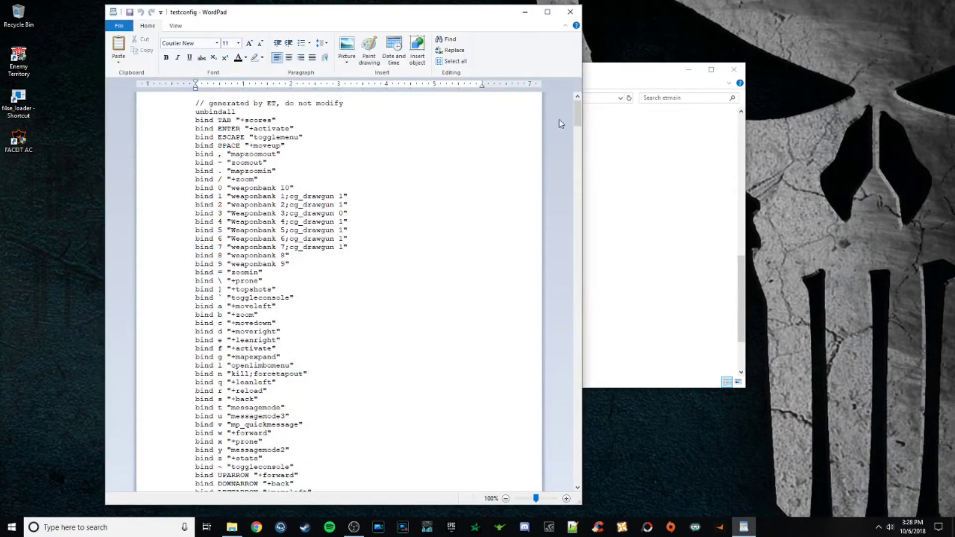
{"action": "scroll", "coordinate": [559, 119], "scroll_direction": "down", "scroll_amount": 15}
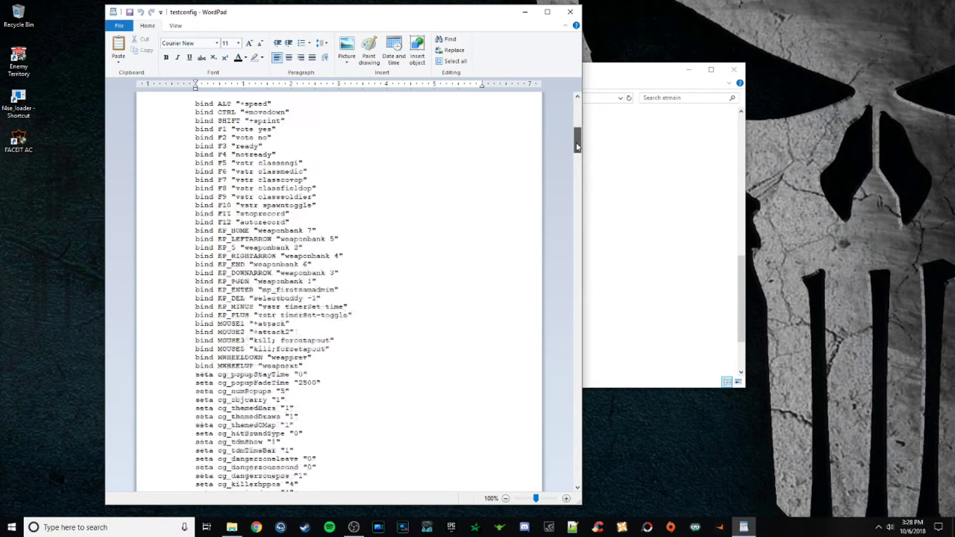
{"action": "left_click_drag", "start_coordinate": [576, 142], "coordinate": [588, 31]}
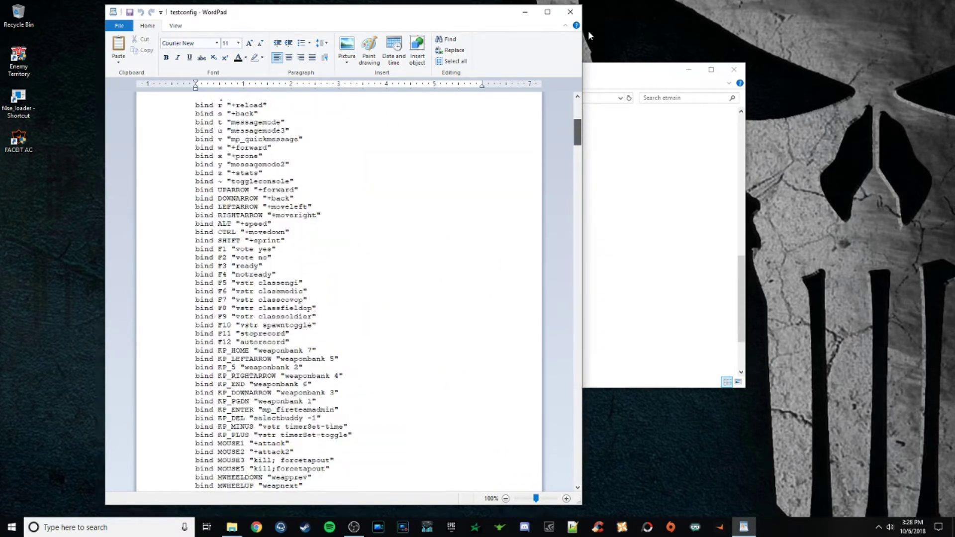
{"action": "left_click", "coordinate": [570, 11]}
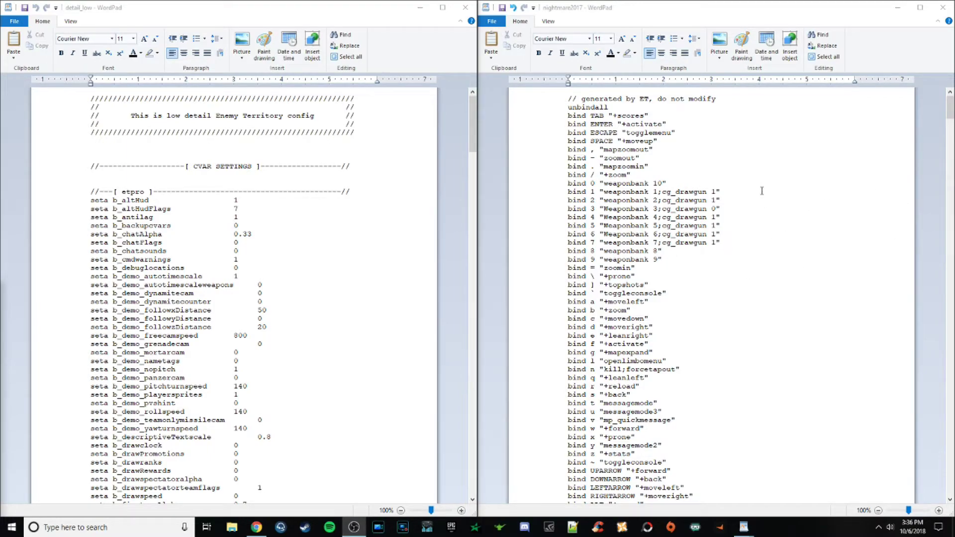
Read through the nightmare2017 config from its key bindings down through the seta cvars, and return to its beginning.
{"action": "scroll", "coordinate": [703, 250], "scroll_direction": "down", "scroll_amount": 8}
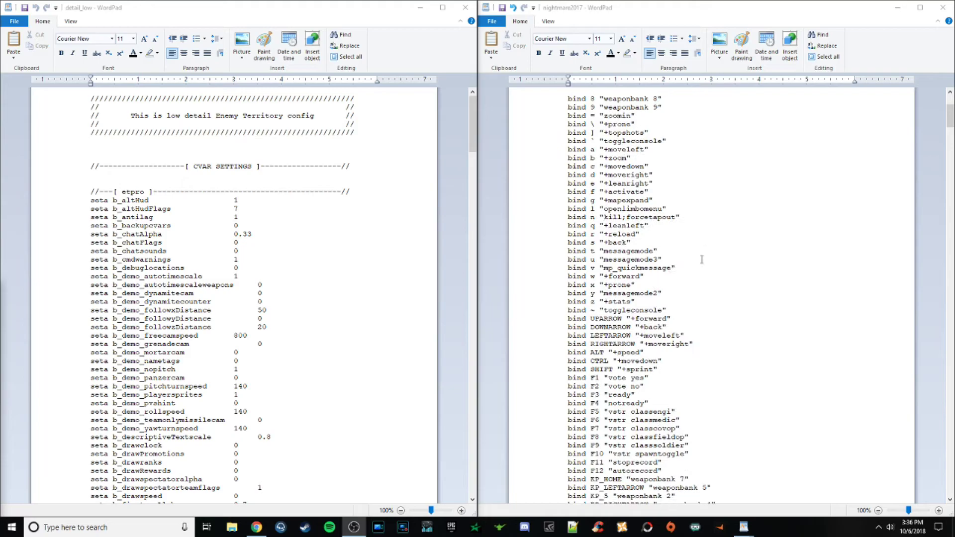
{"action": "scroll", "coordinate": [695, 270], "scroll_direction": "down", "scroll_amount": 20}
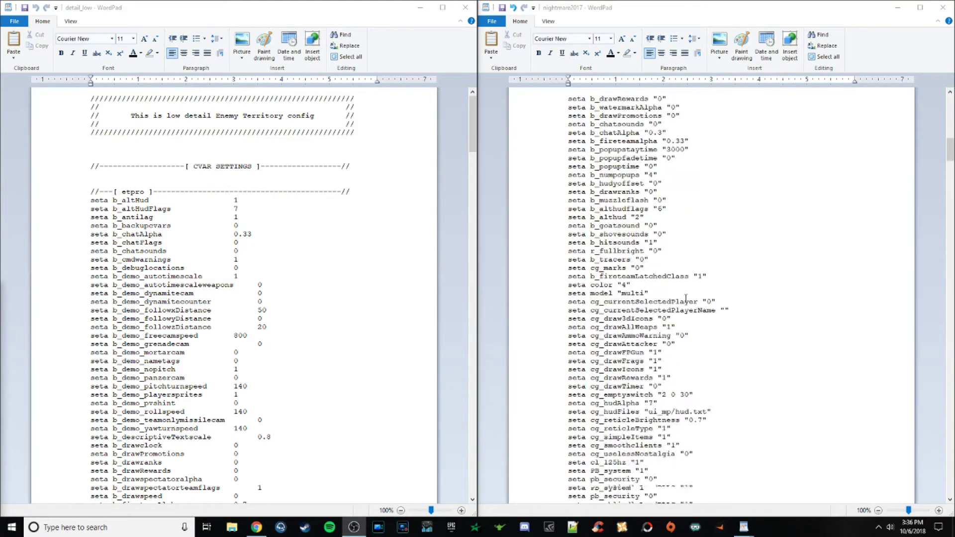
{"action": "scroll", "coordinate": [687, 302], "scroll_direction": "down", "scroll_amount": 20}
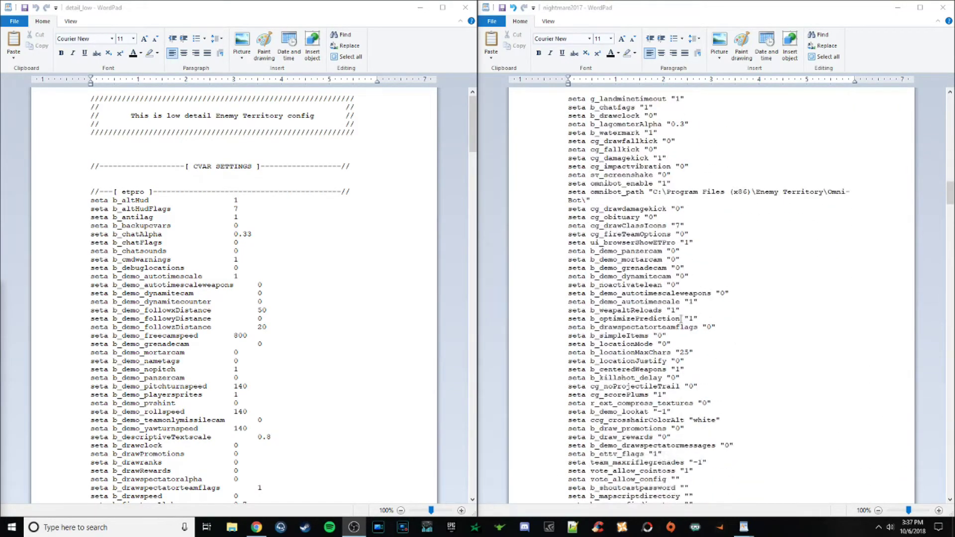
{"action": "left_click_drag", "start_coordinate": [949, 223], "coordinate": [948, 230]}
{"action": "scroll", "coordinate": [620, 140], "scroll_direction": "down", "scroll_amount": 20}
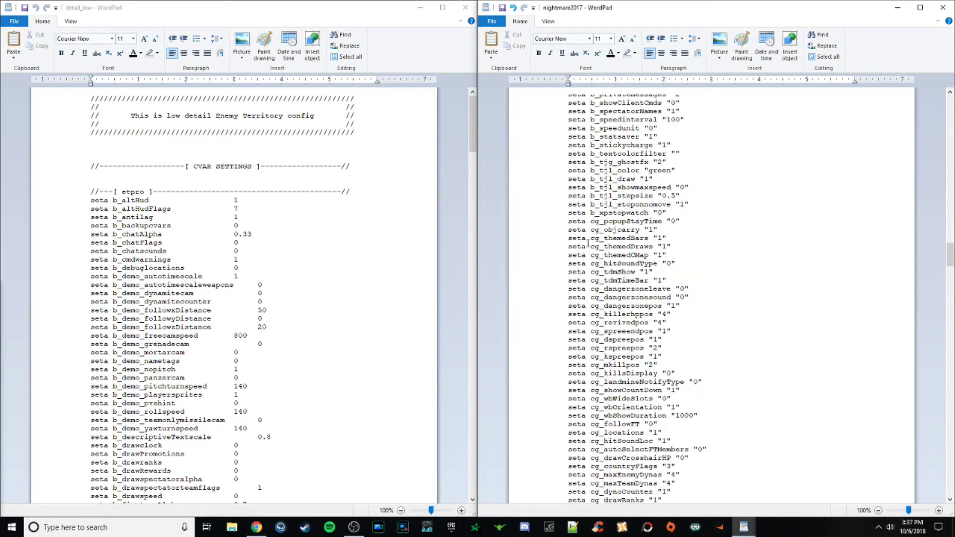
{"action": "scroll", "coordinate": [588, 243], "scroll_direction": "down", "scroll_amount": 20}
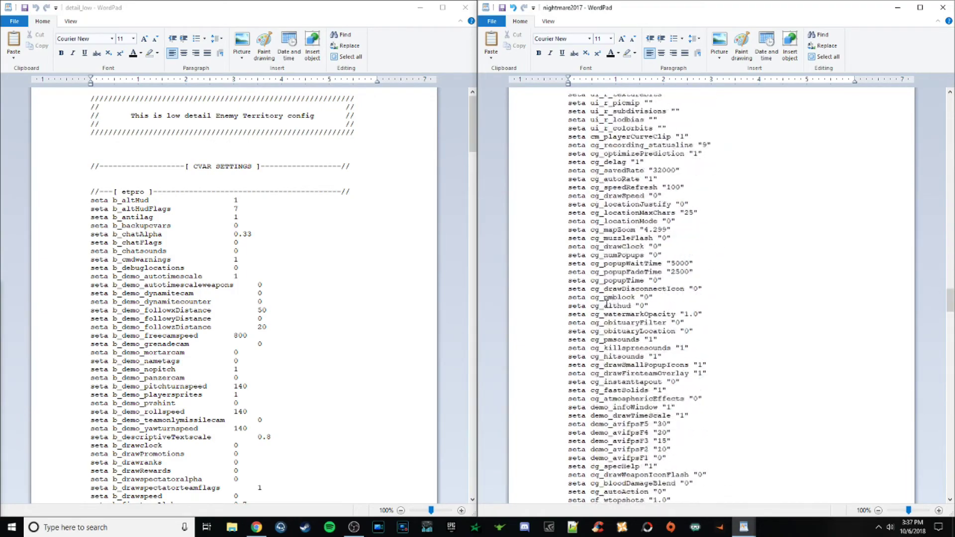
{"action": "scroll", "coordinate": [606, 303], "scroll_direction": "down", "scroll_amount": 20}
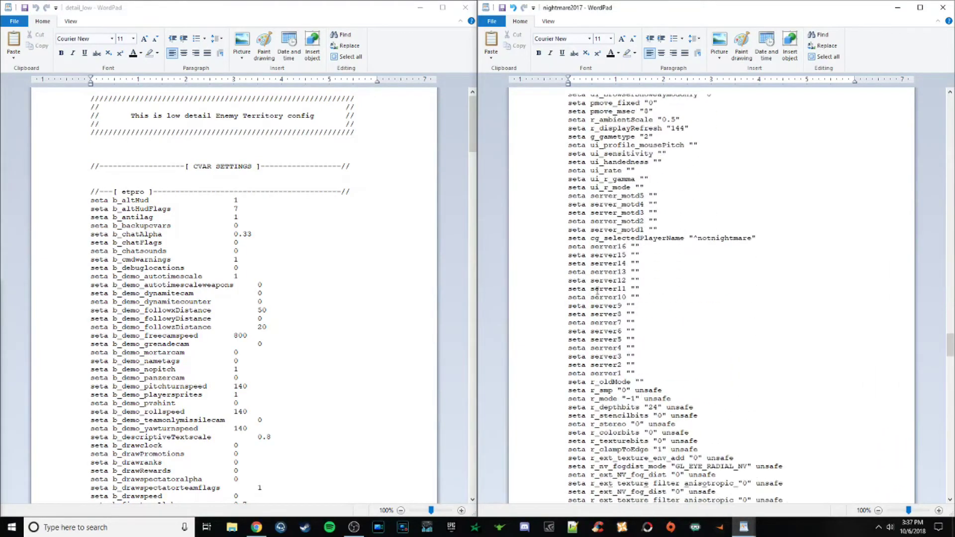
{"action": "scroll", "coordinate": [596, 294], "scroll_direction": "down", "scroll_amount": 20}
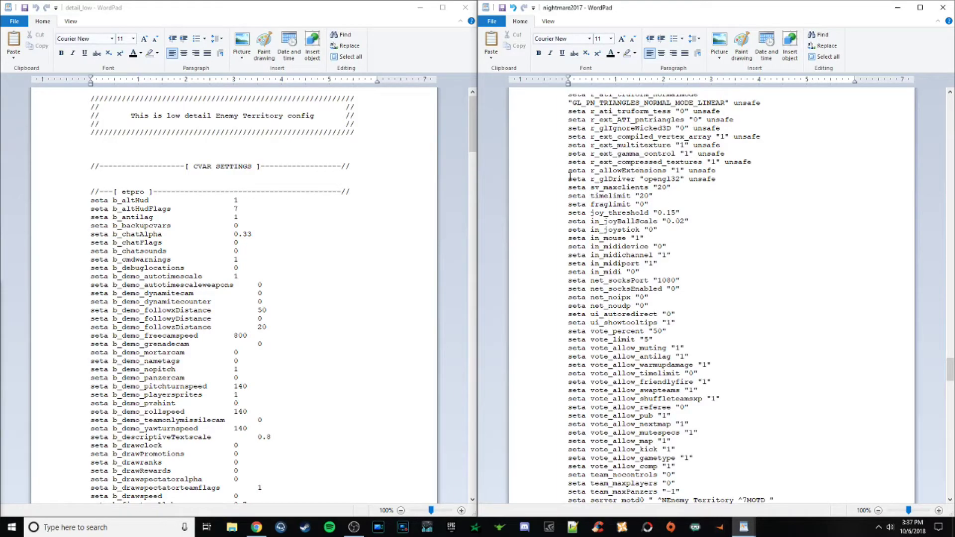
{"action": "scroll", "coordinate": [675, 295], "scroll_direction": "down", "scroll_amount": 11}
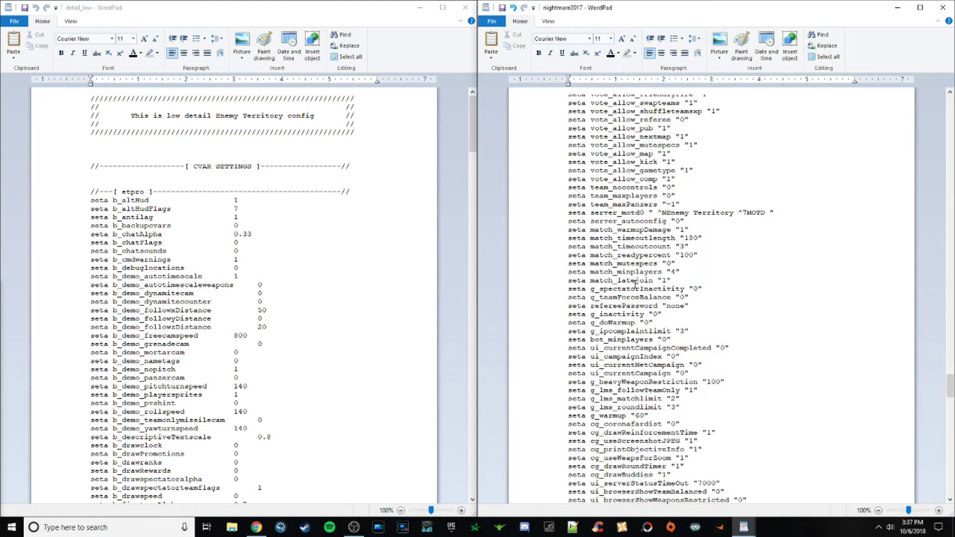
{"action": "scroll", "coordinate": [694, 334], "scroll_direction": "down", "scroll_amount": 20}
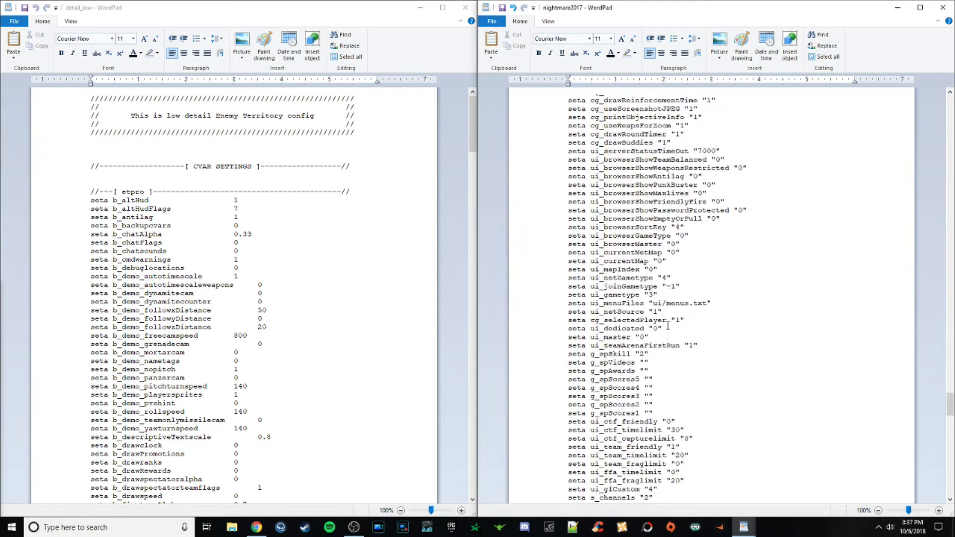
{"action": "scroll", "coordinate": [654, 361], "scroll_direction": "down", "scroll_amount": 13}
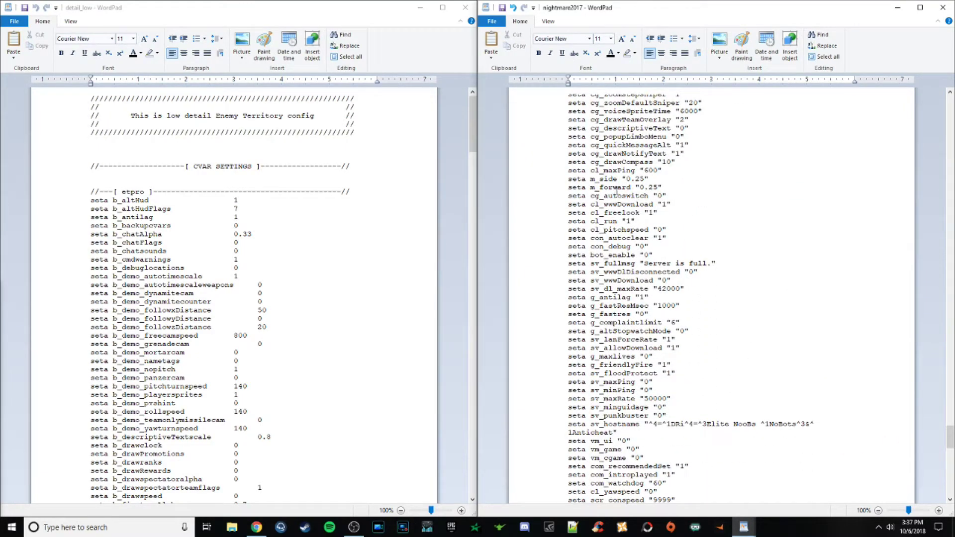
{"action": "key", "text": "ctrl+f"}
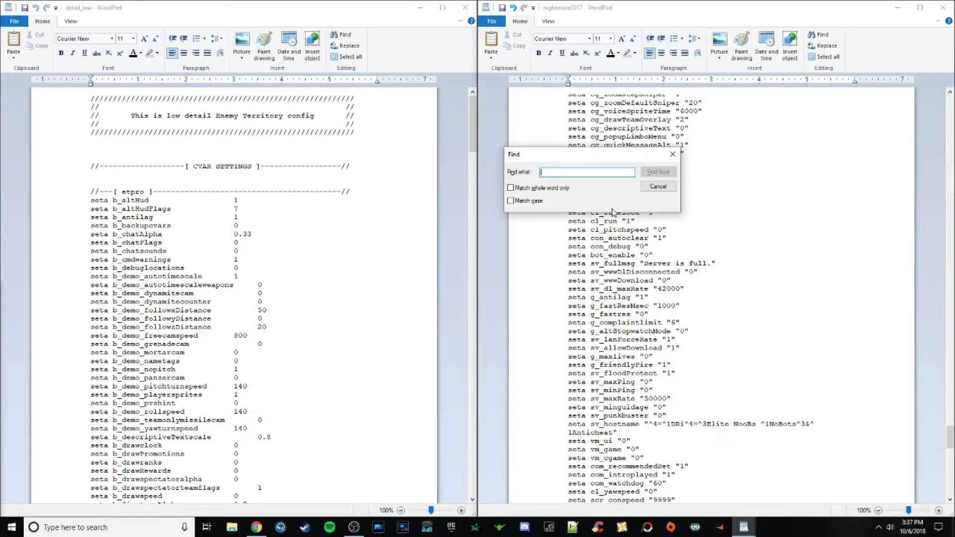
{"action": "left_click", "coordinate": [652, 188]}
{"action": "left_click_drag", "start_coordinate": [943, 438], "coordinate": [943, 104]}
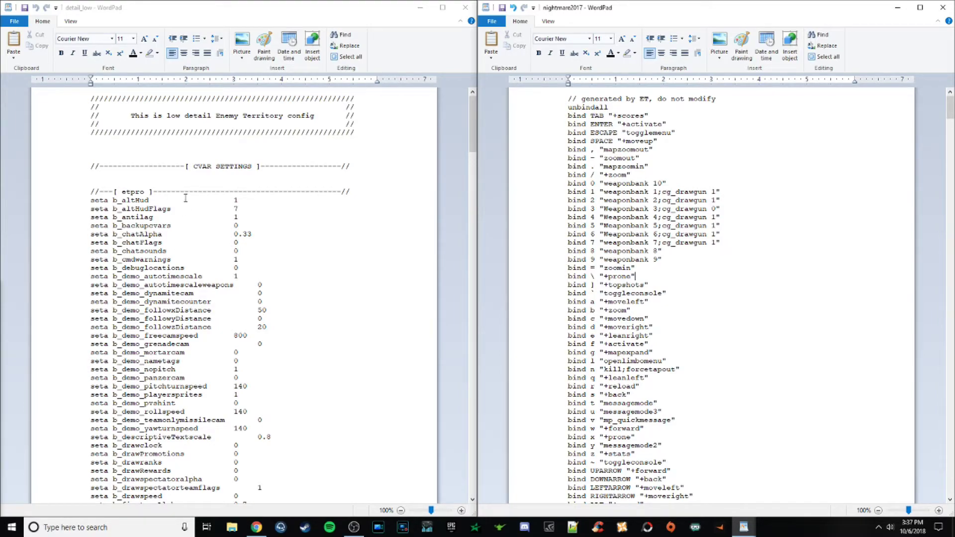
Look through the detail_low config from the CVAR SETTINGS header to the COMMANDS section at its end, and return to its beginning.
{"action": "scroll", "coordinate": [186, 197], "scroll_direction": "down", "scroll_amount": 1}
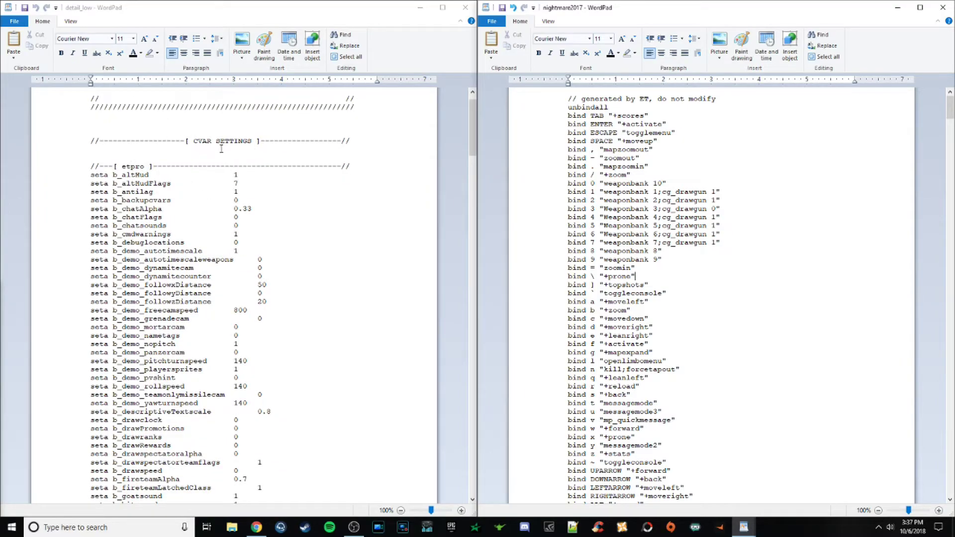
{"action": "left_click", "coordinate": [472, 140]}
{"action": "left_click_drag", "start_coordinate": [473, 138], "coordinate": [468, 216]}
{"action": "scroll", "coordinate": [219, 213], "scroll_direction": "down", "scroll_amount": 1}
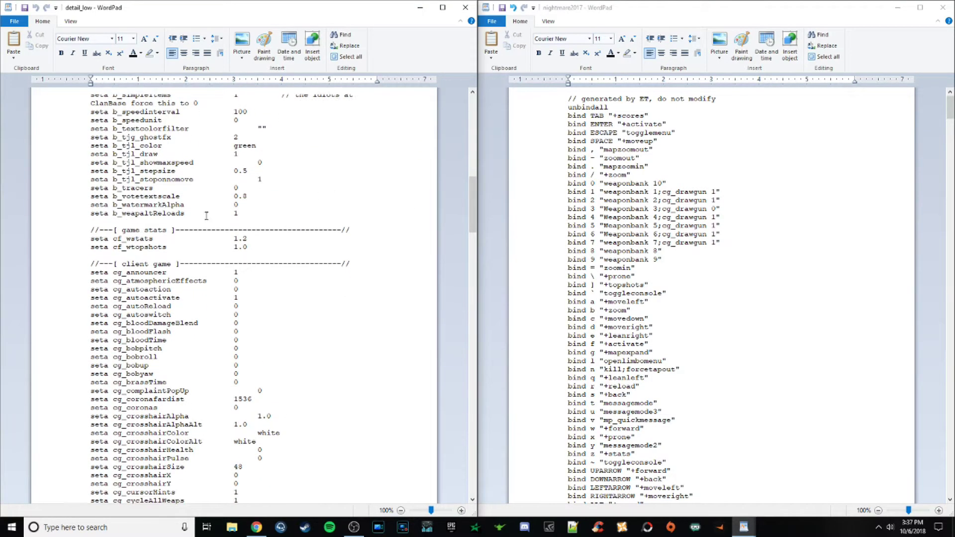
{"action": "scroll", "coordinate": [124, 246], "scroll_direction": "down", "scroll_amount": 2}
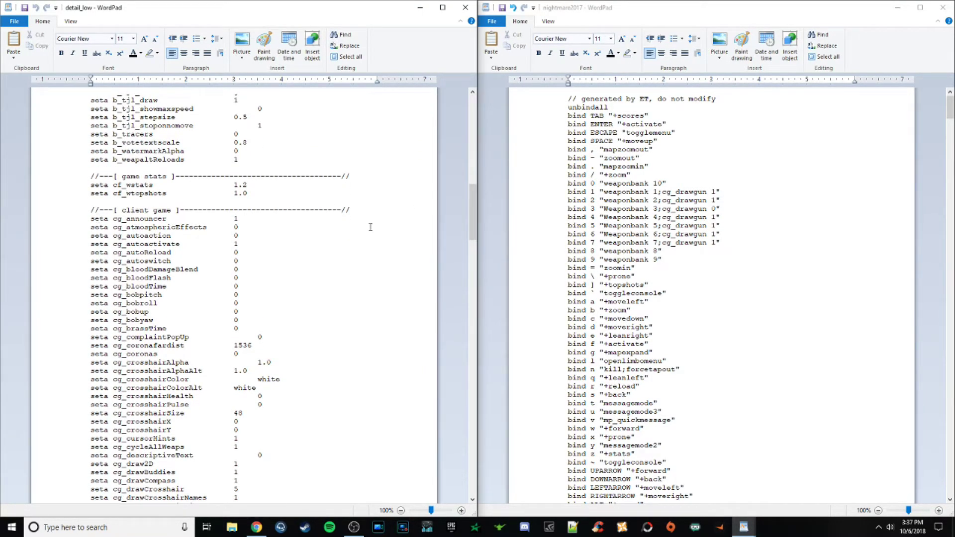
{"action": "left_click_drag", "start_coordinate": [476, 206], "coordinate": [440, 472]}
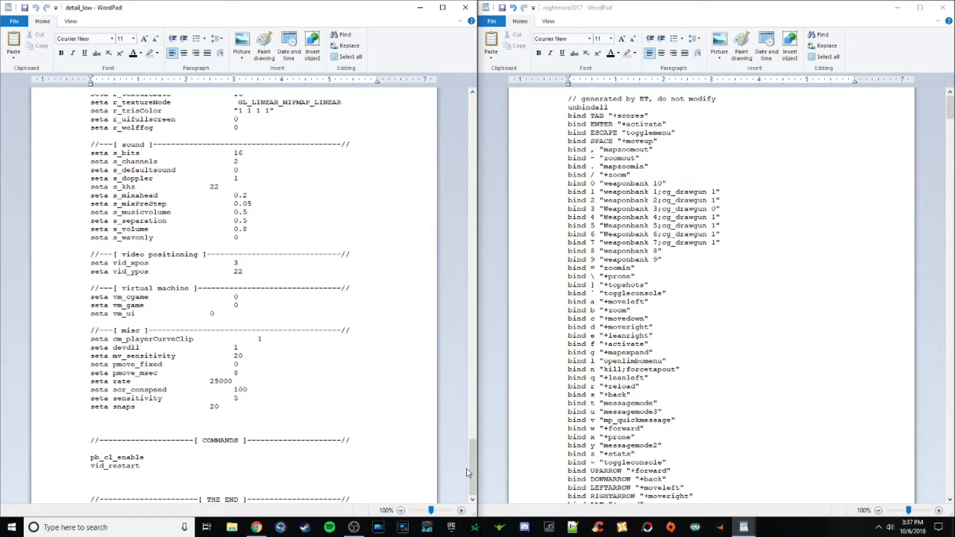
{"action": "left_click_drag", "start_coordinate": [470, 470], "coordinate": [444, 108]}
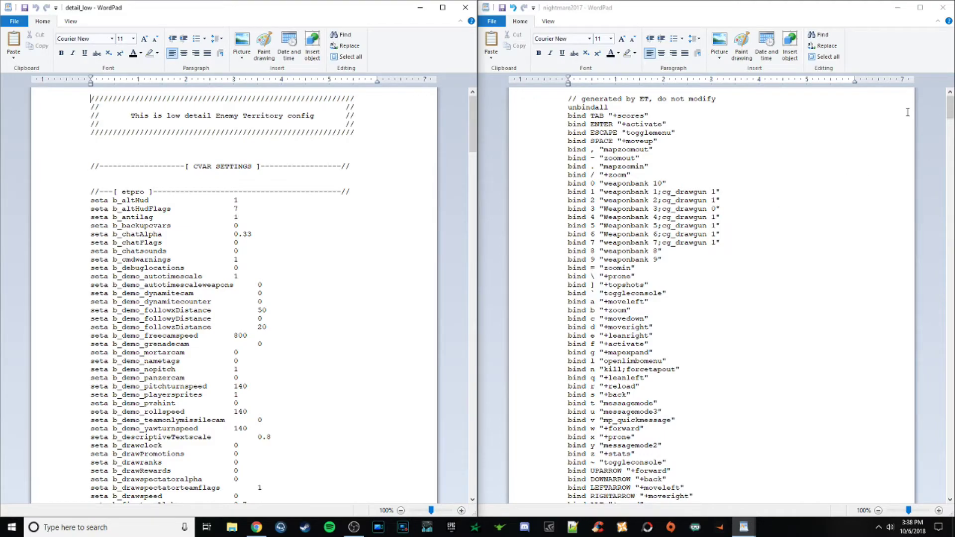
Recheck where the bindings give way to cvars in the nightmare2017 config, and return to its first line.
{"action": "left_click", "coordinate": [946, 142]}
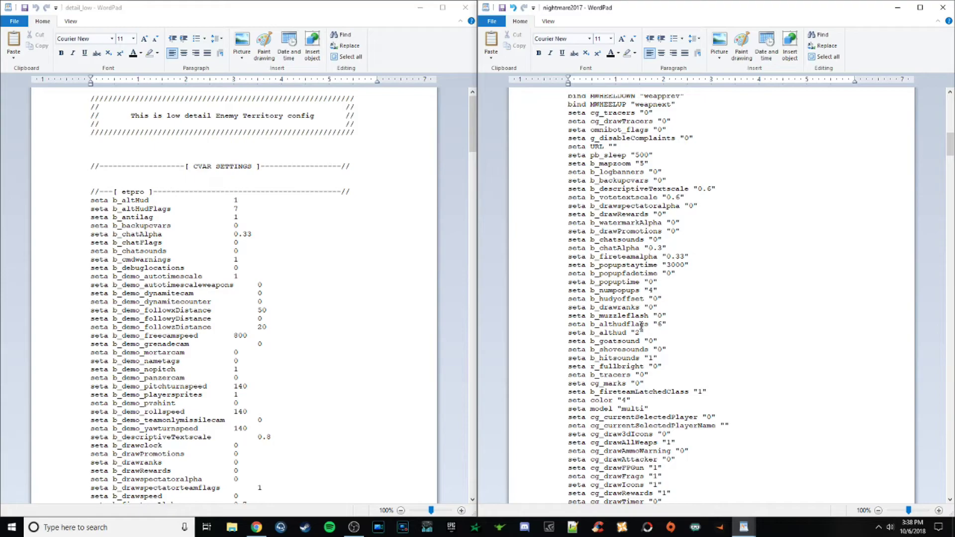
{"action": "left_click_drag", "start_coordinate": [948, 146], "coordinate": [948, 111]}
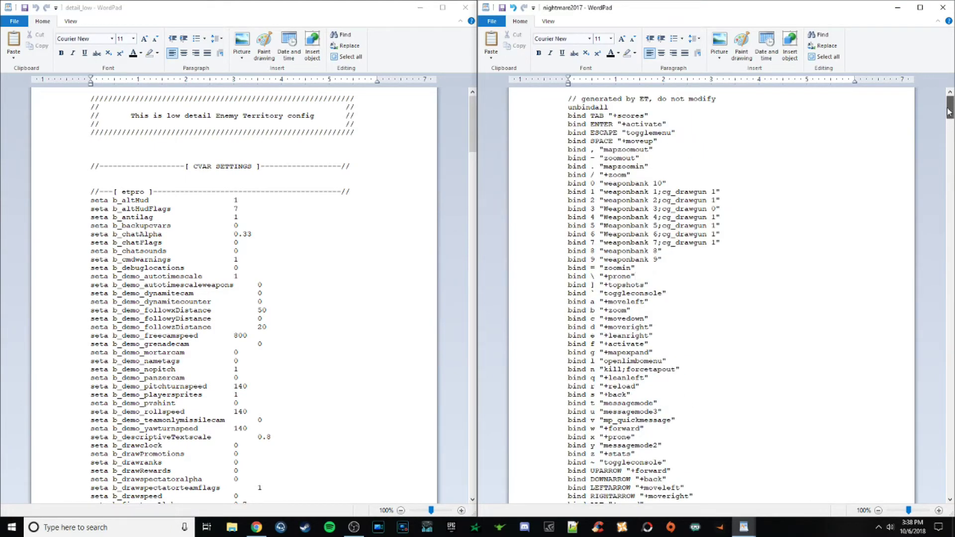
{"action": "mouse_move", "coordinate": [948, 112]}
{"action": "left_mouse_down"}
{"action": "mouse_move", "coordinate": [950, 122]}
{"action": "mouse_move", "coordinate": [950, 101]}
{"action": "left_mouse_up"}
Examine how the detail_low config groups its cvars into sections such as client game, client engine, common, mouse and network.
{"action": "left_click", "coordinate": [302, 164]}
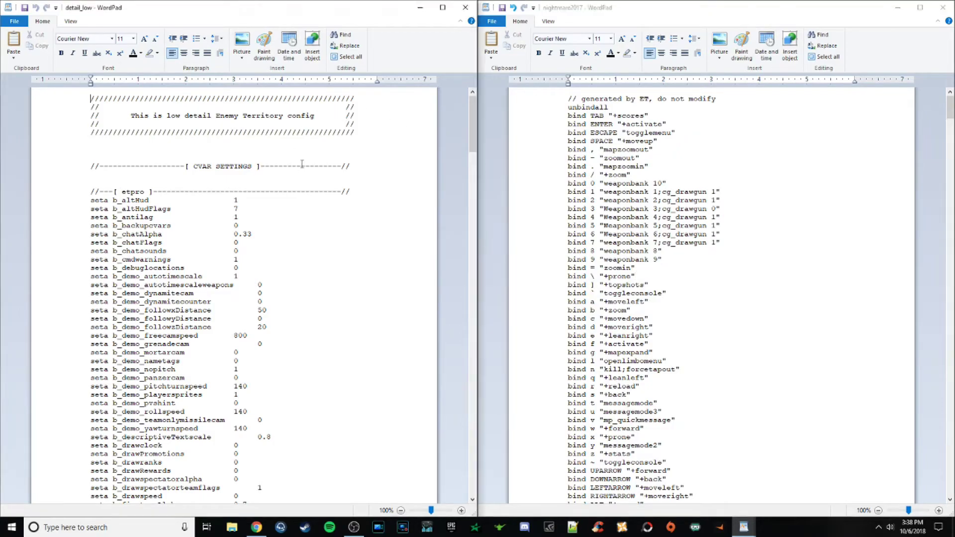
{"action": "left_click_drag", "start_coordinate": [470, 116], "coordinate": [461, 195]}
{"action": "scroll", "coordinate": [267, 239], "scroll_direction": "down", "scroll_amount": 6}
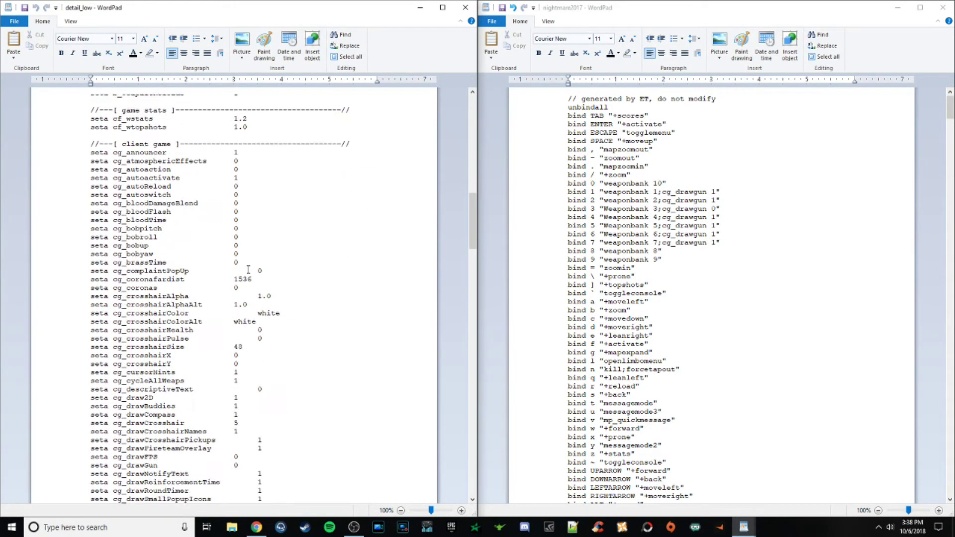
{"action": "scroll", "coordinate": [248, 270], "scroll_direction": "down", "scroll_amount": 20}
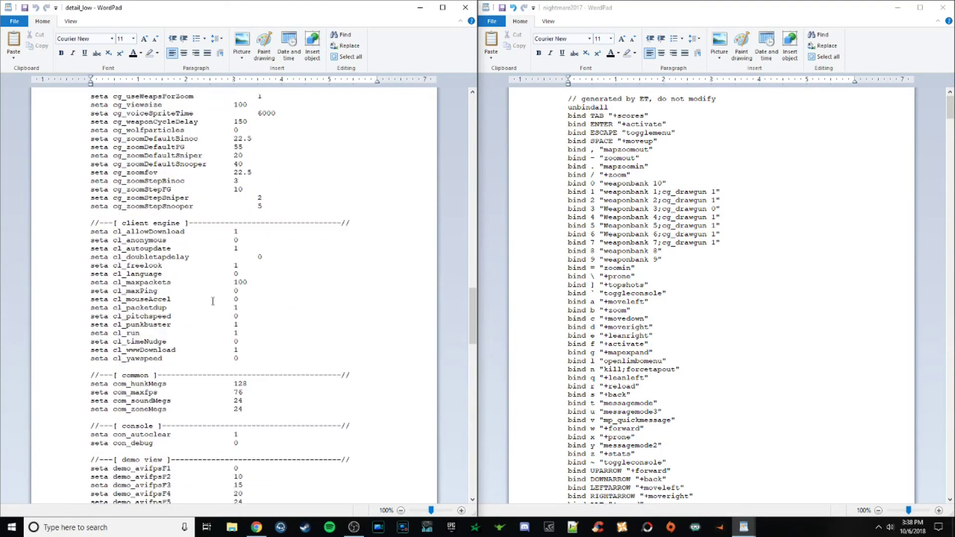
{"action": "scroll", "coordinate": [212, 301], "scroll_direction": "down", "scroll_amount": 6}
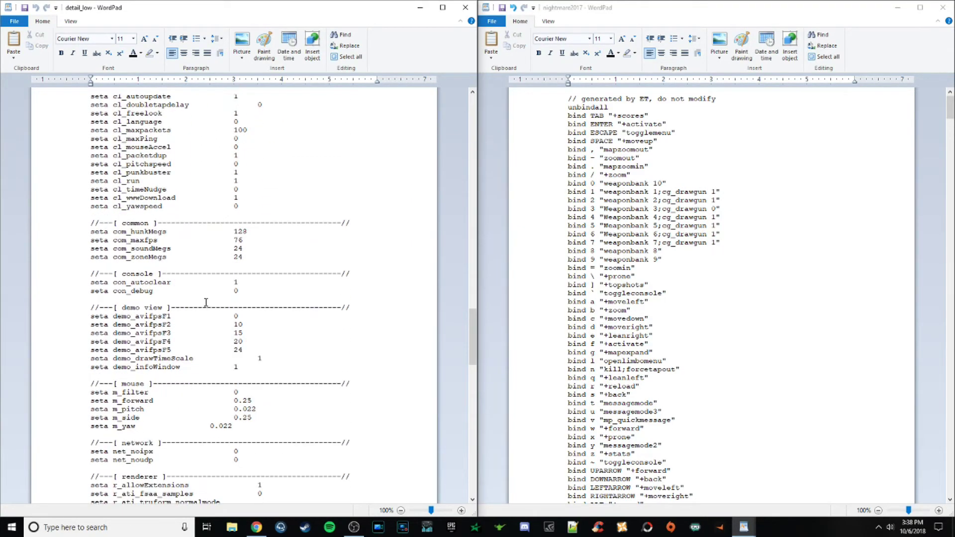
{"action": "scroll", "coordinate": [206, 301], "scroll_direction": "down", "scroll_amount": 20}
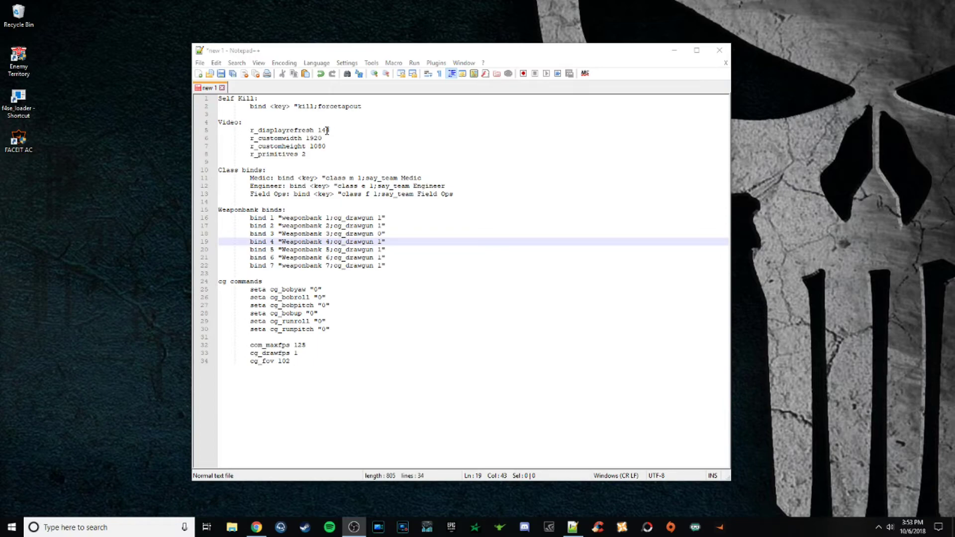
Review the Video commands in the Notepad++ notes, highlighting the r_displayrefresh 144 line and moving on to r_customwidth 1920.
{"action": "left_click_drag", "start_coordinate": [250, 131], "coordinate": [329, 130]}
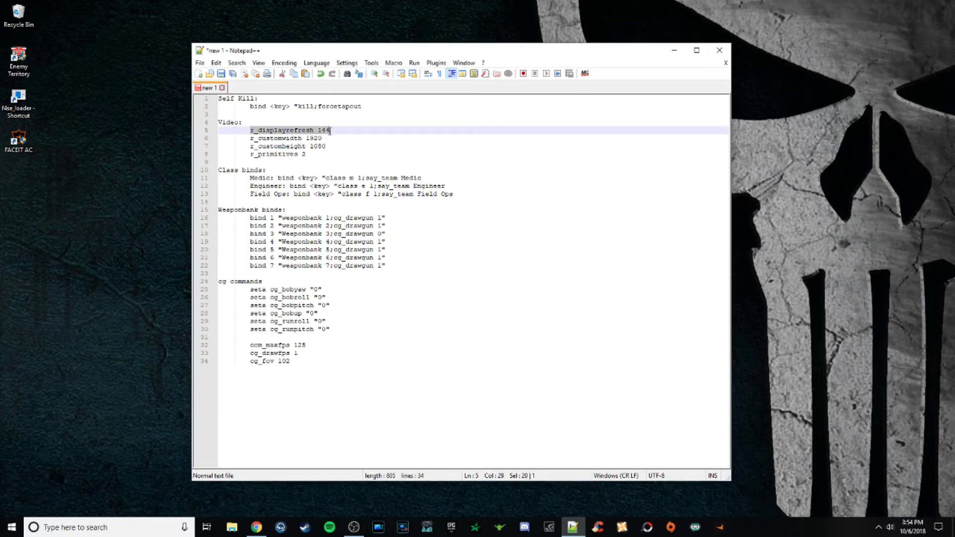
{"action": "left_click", "coordinate": [334, 131]}
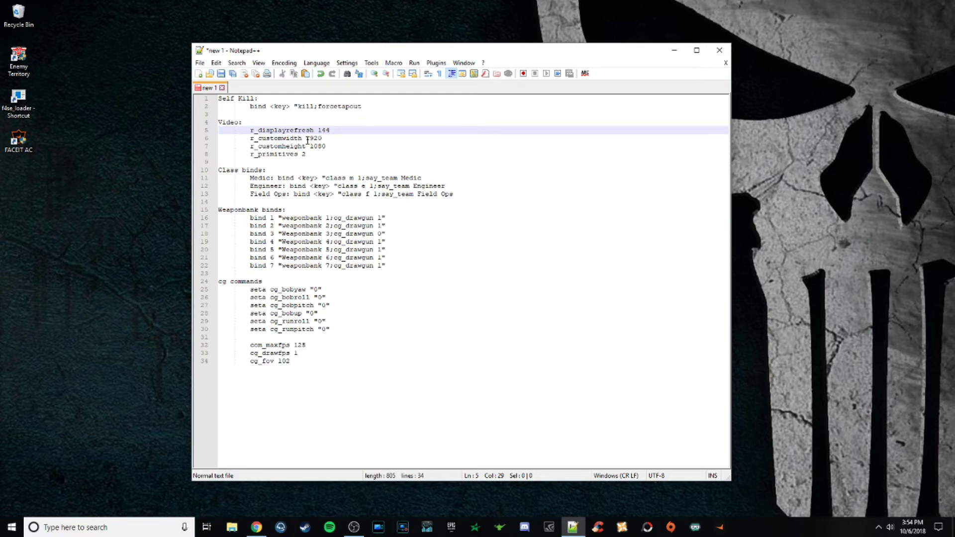
{"action": "left_click", "coordinate": [339, 145]}
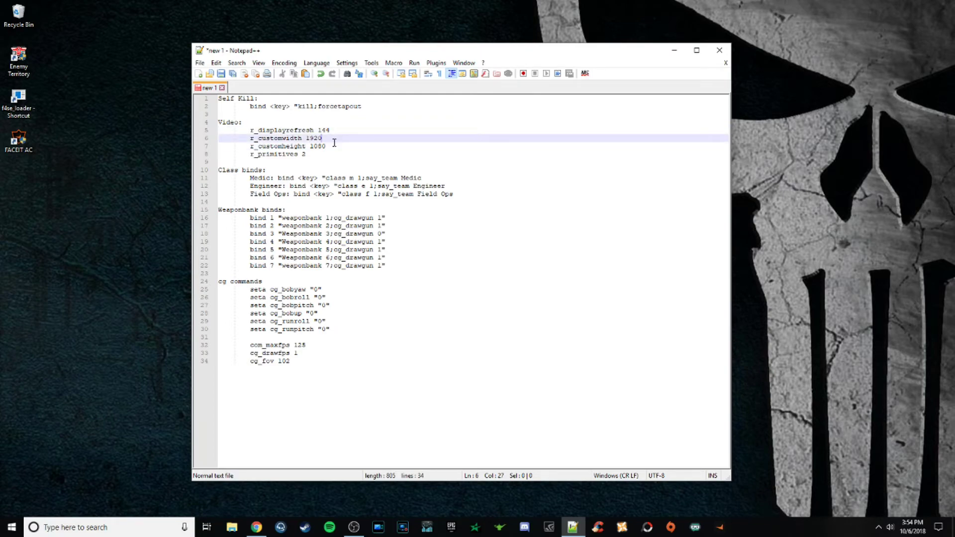